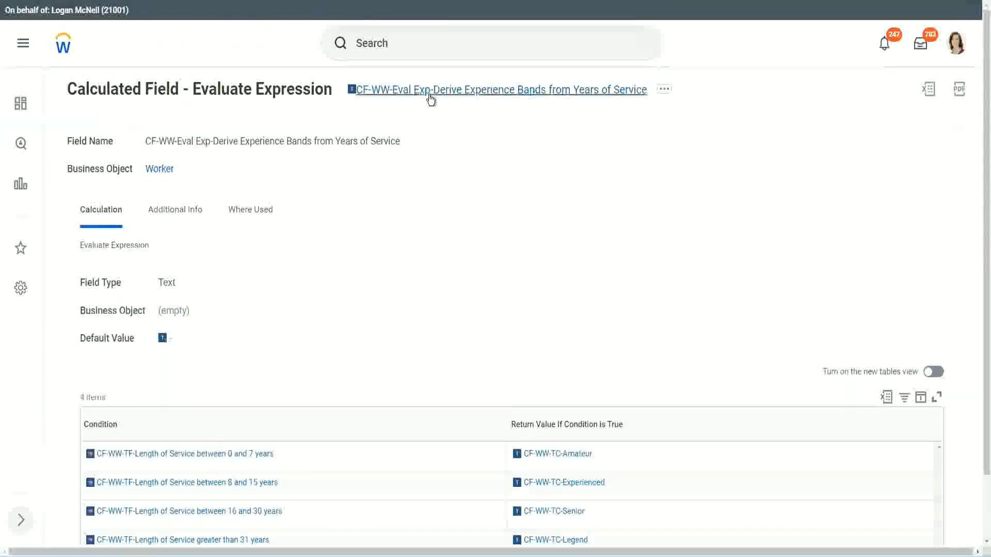
Search for "create calc field" and open the Create Calculated Field task.
right_click(431, 91)
left_click(467, 153)
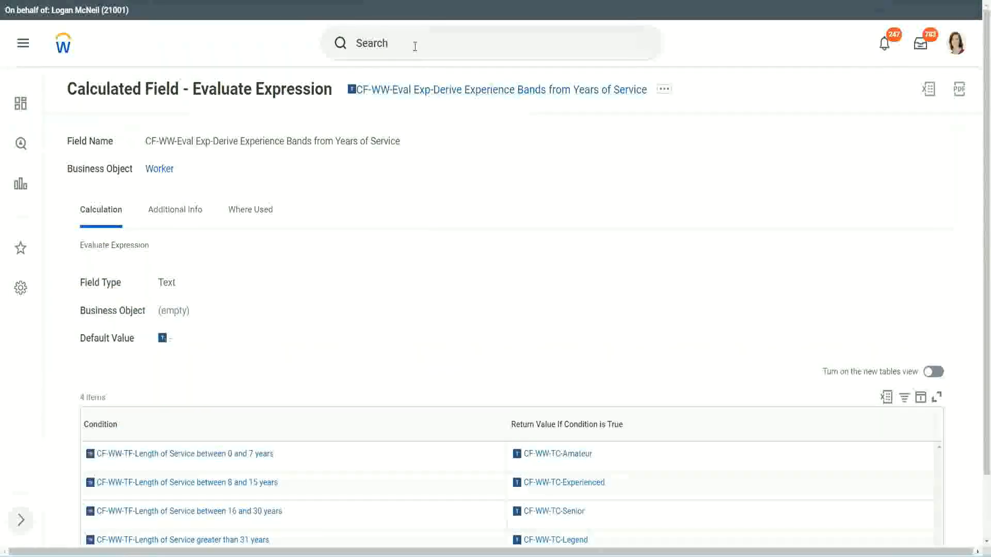
left_click(414, 46)
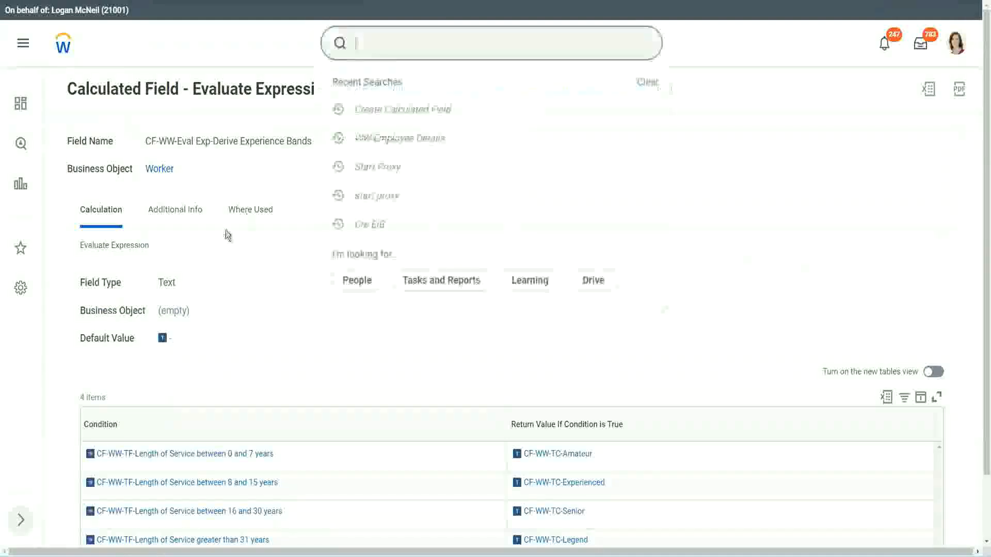
left_click(701, 115)
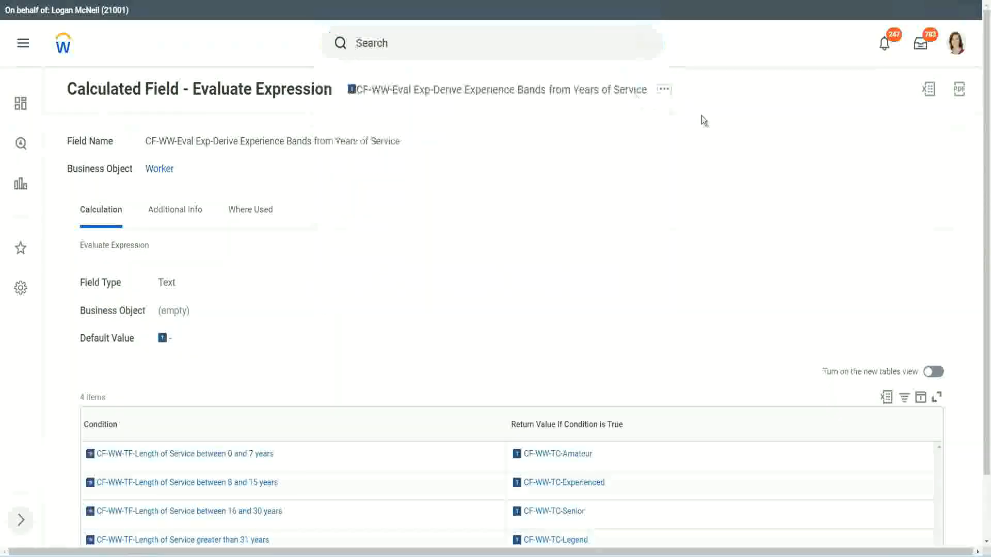
left_click(392, 39)
type("create calc")
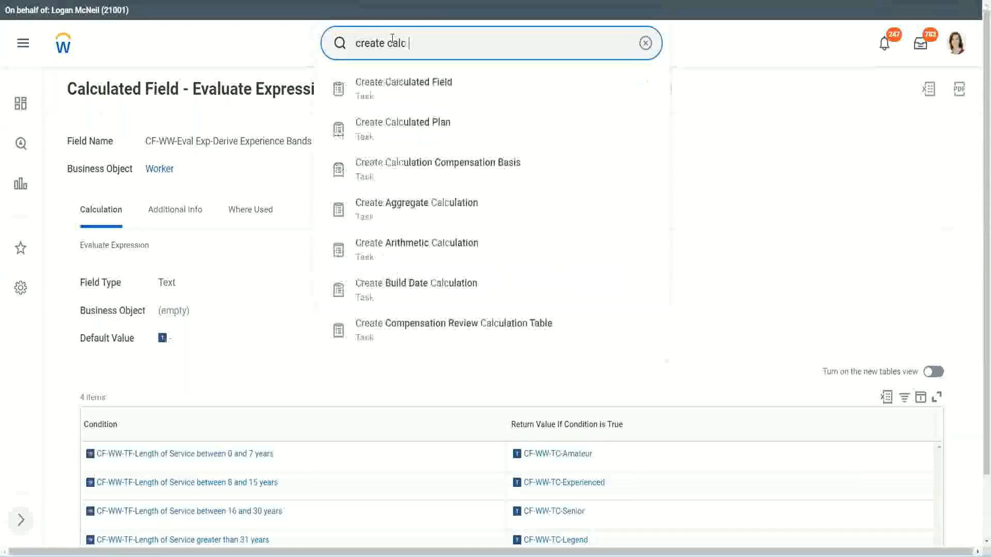
type(" field")
left_click(413, 96)
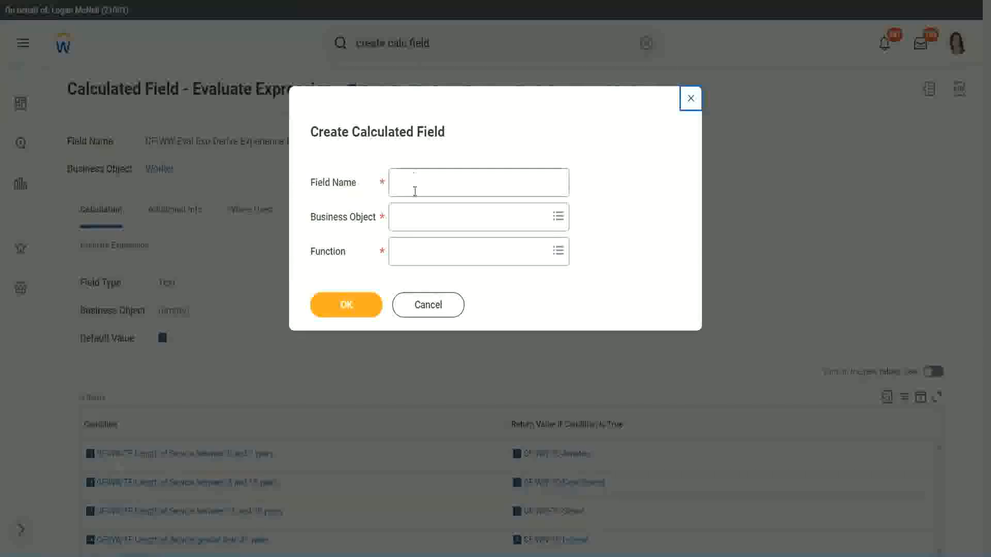
Name the new calculated field "CF-WW-LRB-Identify Experience Bands from years of Service".
left_click(416, 190)
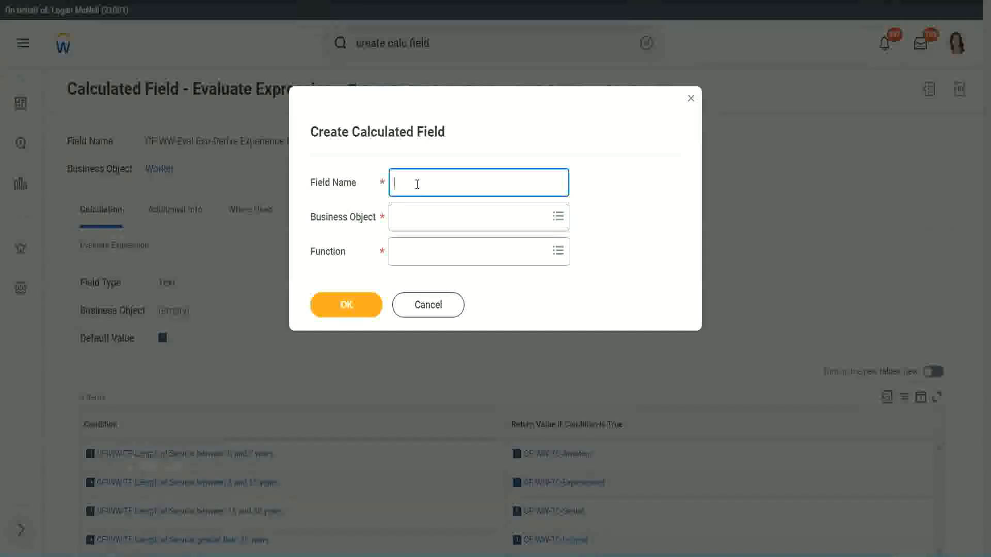
type("CF-WW-LRB-Identi")
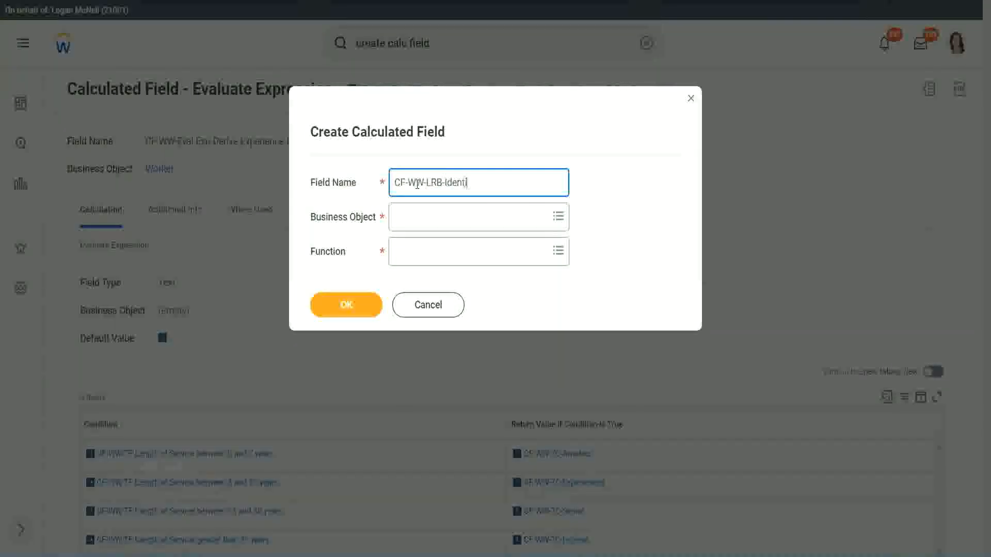
type("fy Exeperience")
key("BackSpace")
key("BackSpace")
type("ce Bands from")
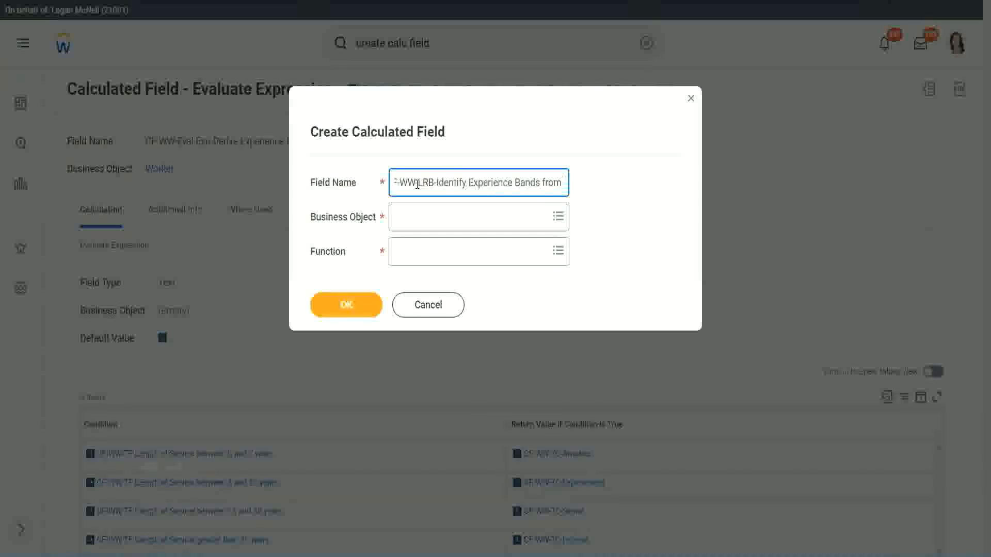
type(" years of Service")
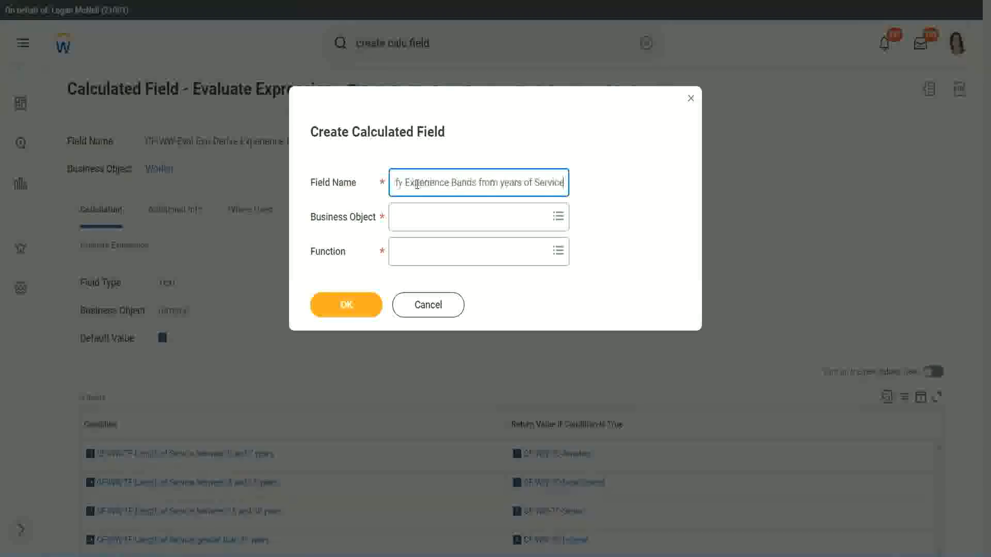
Set the business object to Worker and the function to Lookup Range Band, and confirm the new calculated field.
key("Tab")
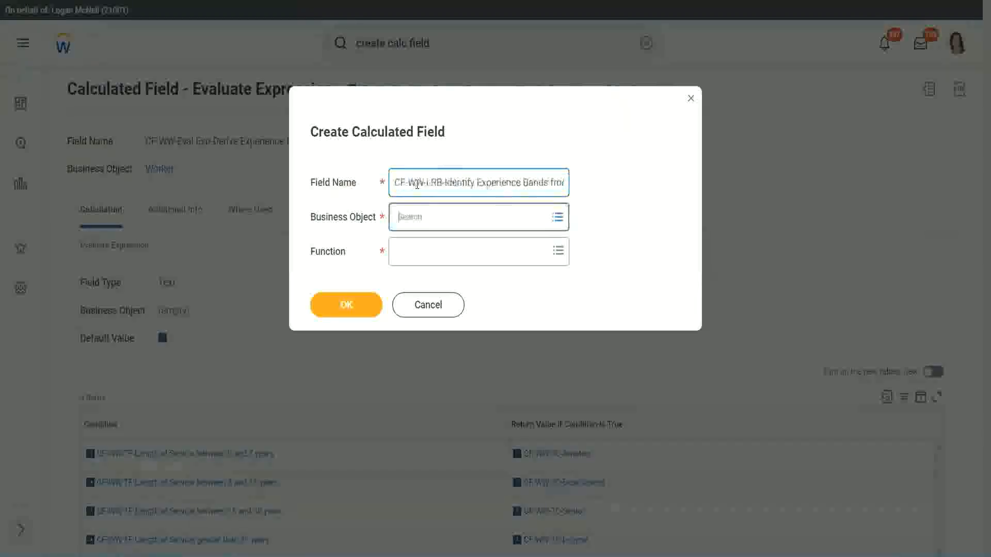
type("wor")
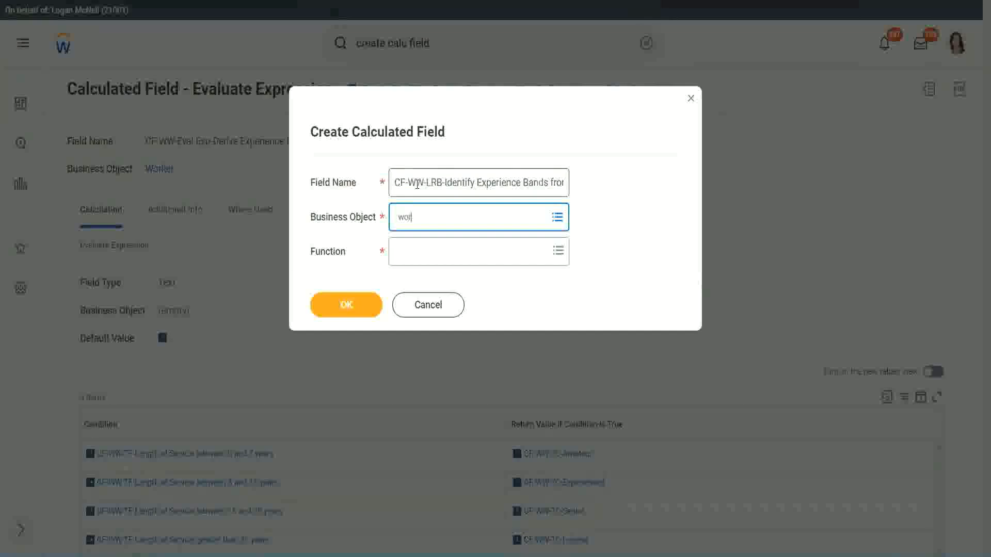
type("ker")
key("Return")
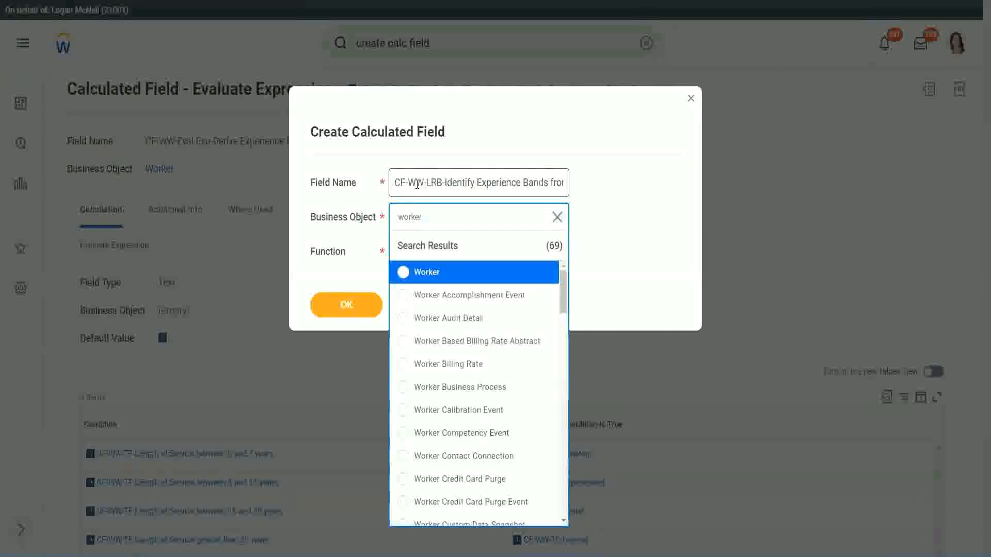
key("Return")
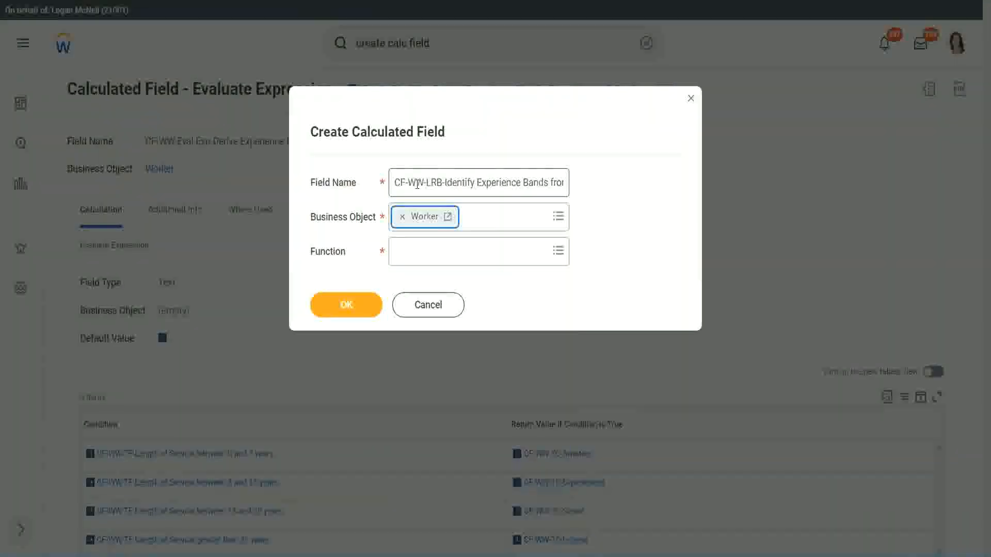
key("Tab")
type("loo")
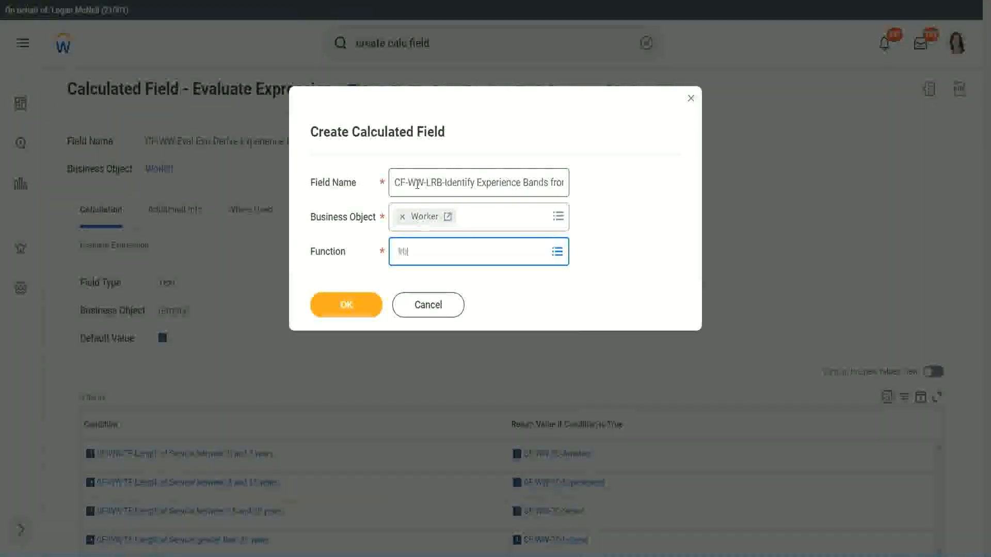
key("Return")
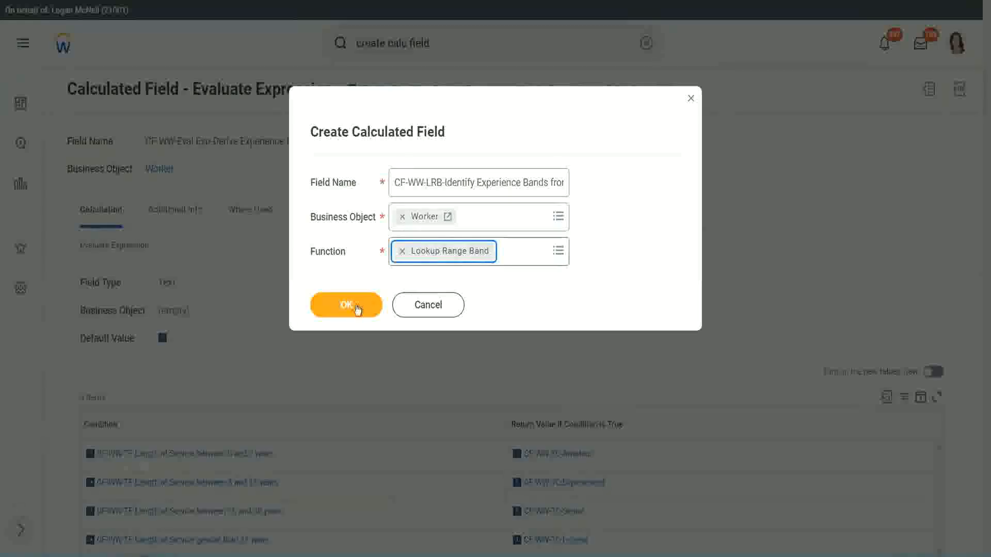
left_click(354, 307)
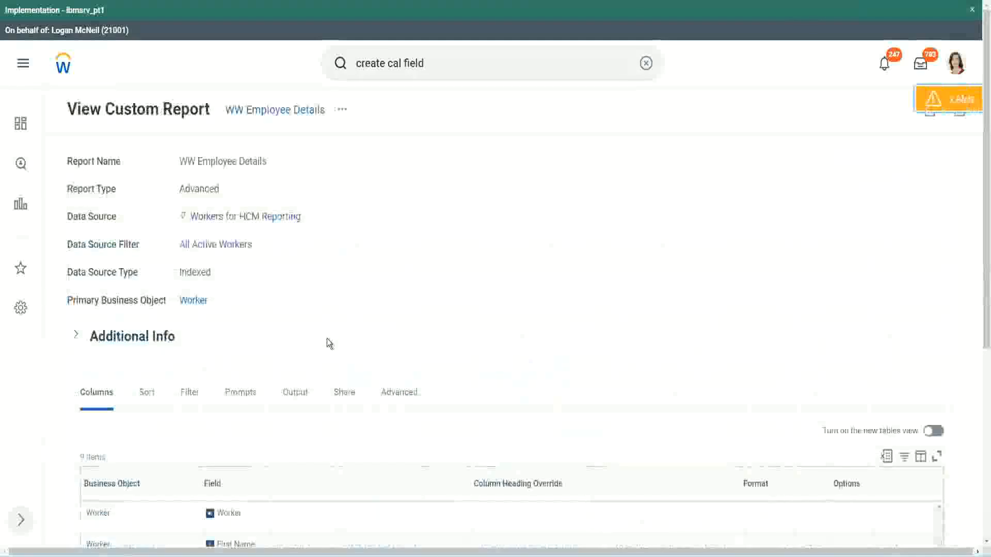
Copy "CF-WW-Convert Text To Number-Number of Years from Length of Service" from the WW Employee Details report and use it as the source field.
scroll(328, 340, "down", 5)
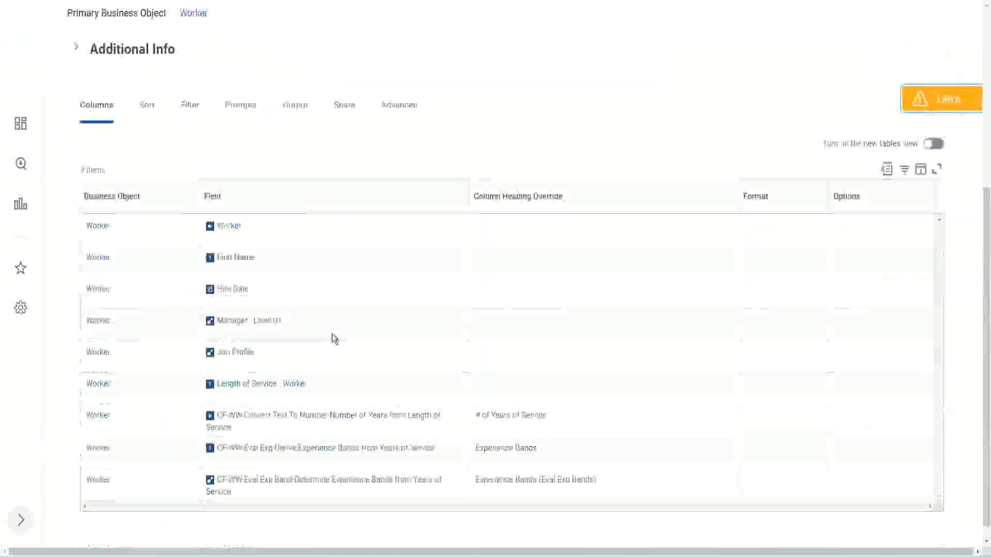
right_click(313, 403)
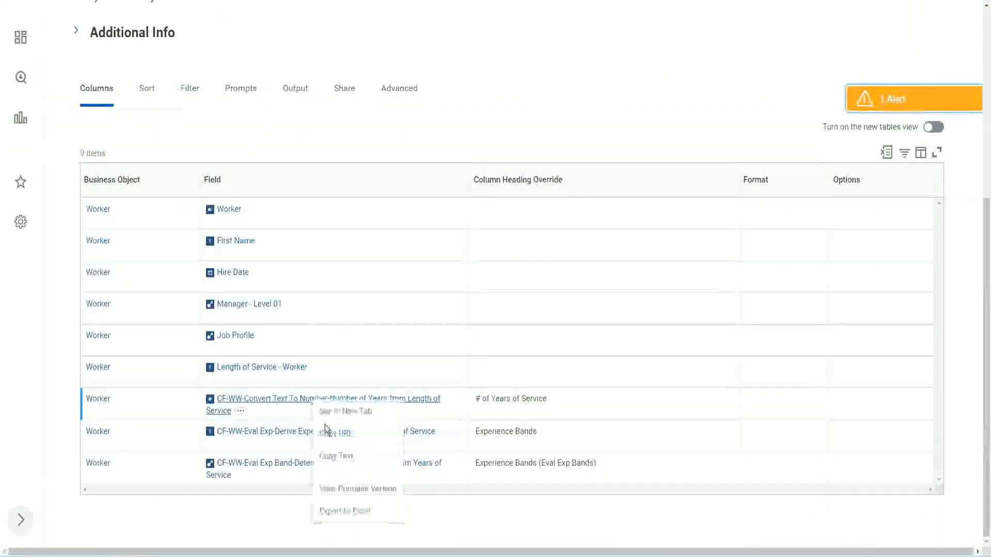
left_click(342, 458)
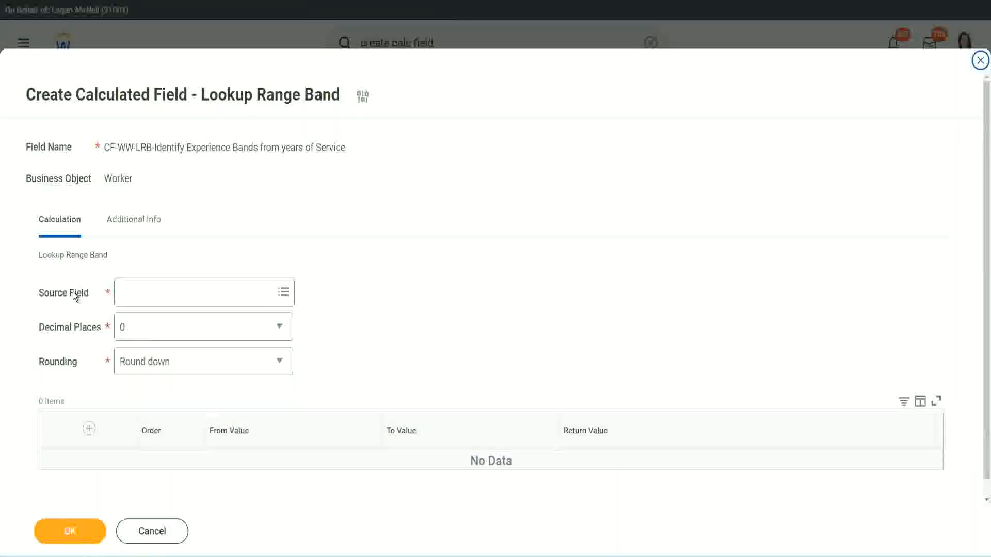
left_click(154, 294)
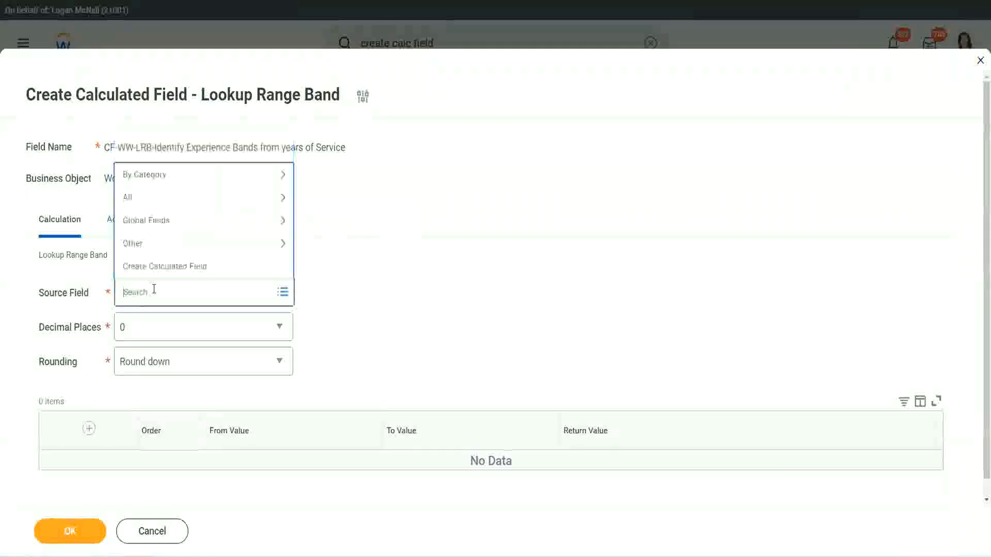
key("ctrl+v")
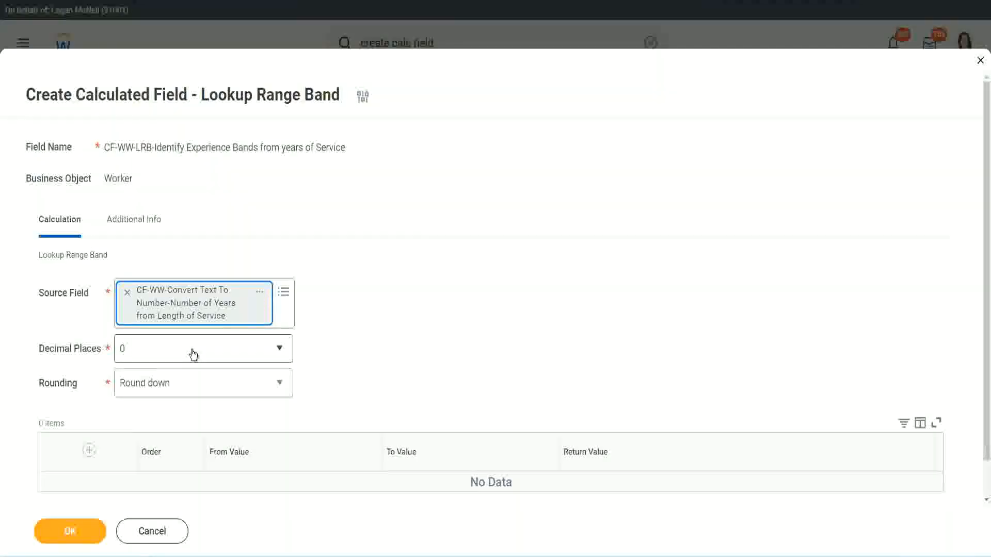
Check the decimal places options and set the rounding method to Round.
left_click(194, 354)
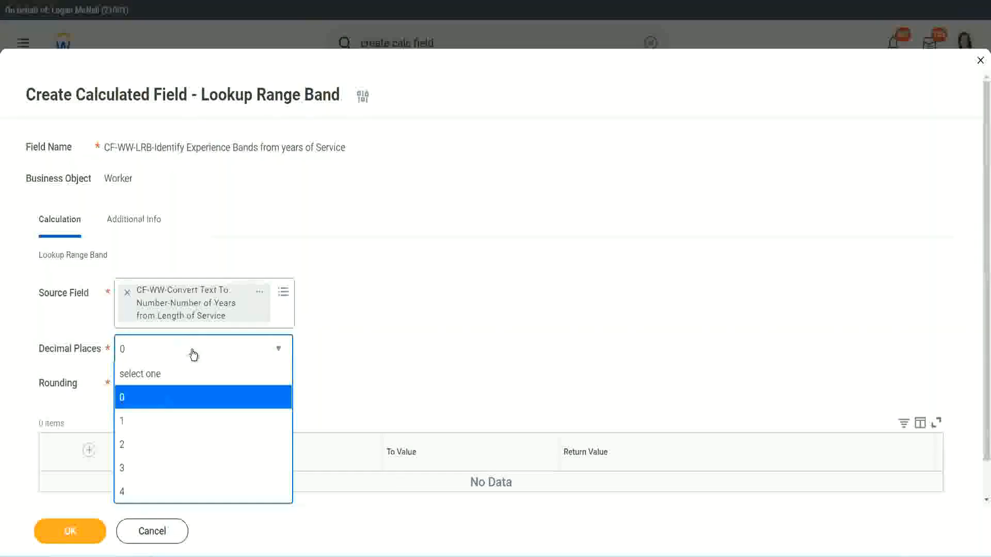
left_click(385, 340)
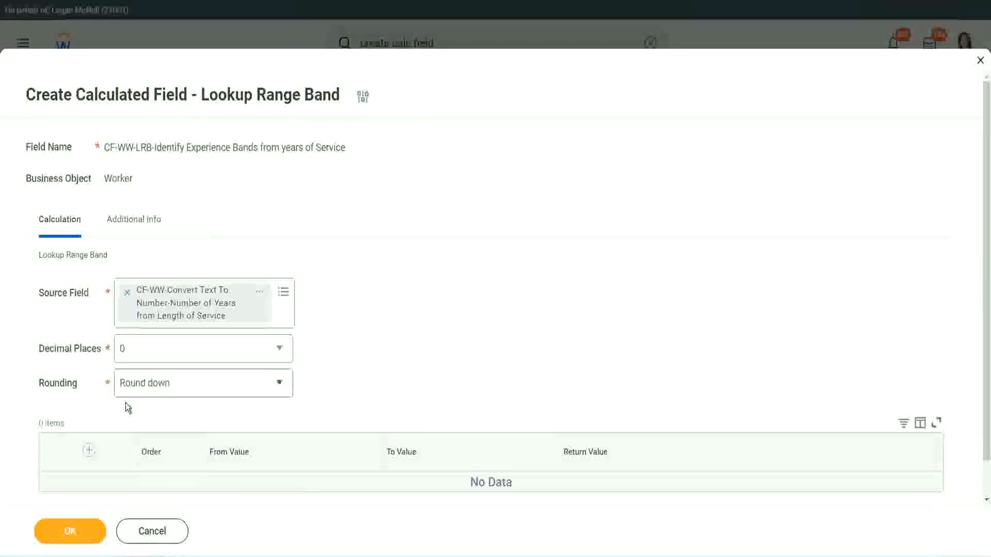
left_click(159, 387)
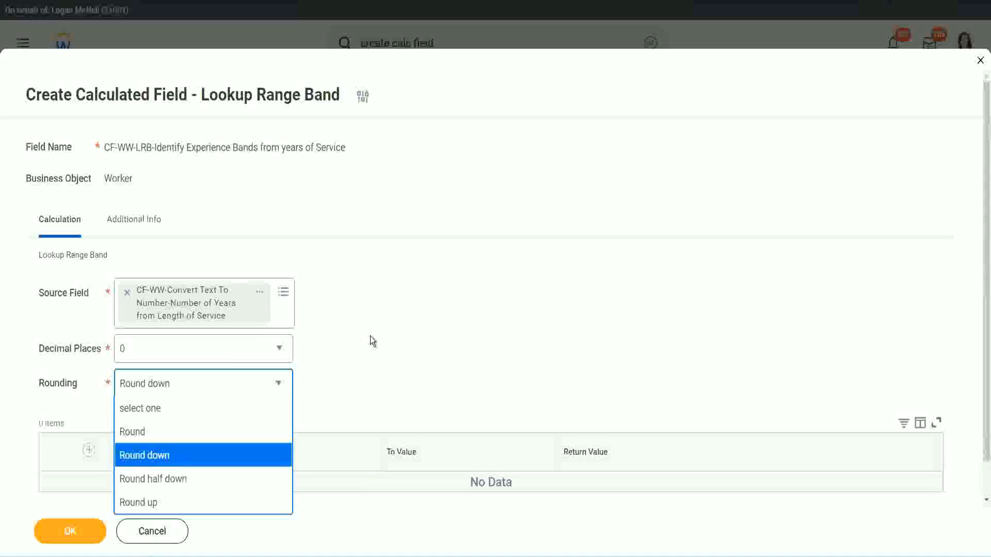
left_click(348, 380)
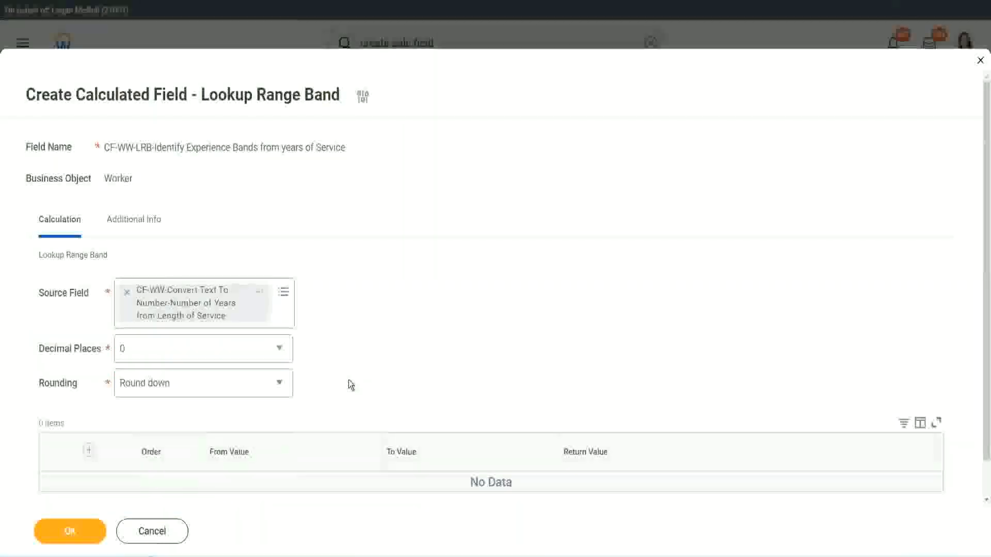
left_click(171, 389)
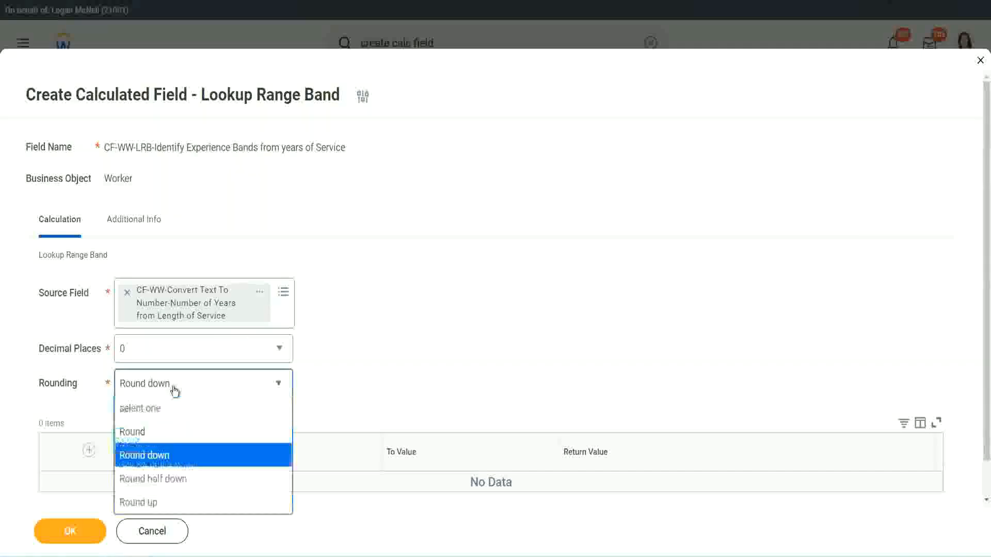
left_click(164, 434)
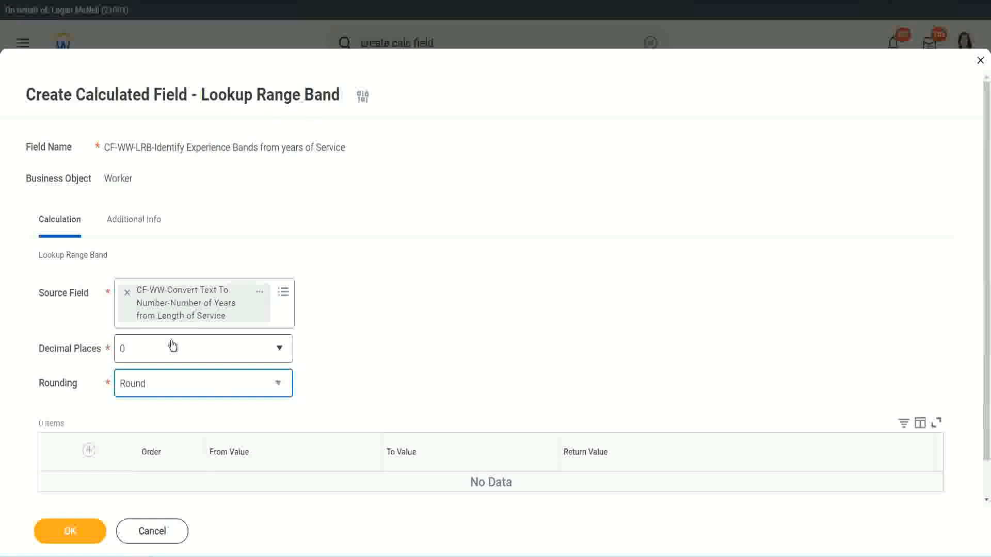
Add a range band row from 0 to 7 with the return value "Amateur".
left_click(91, 451)
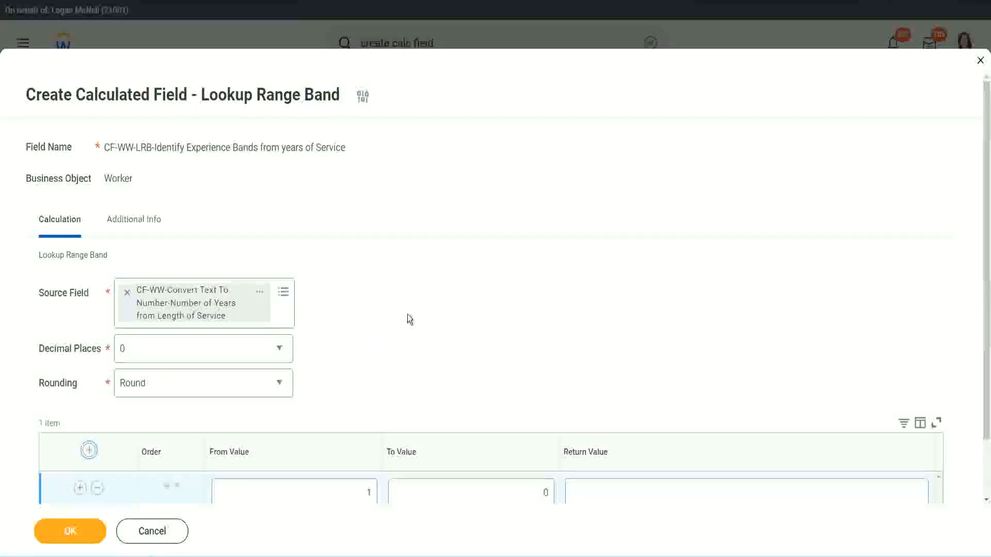
scroll(414, 317, "down", 2)
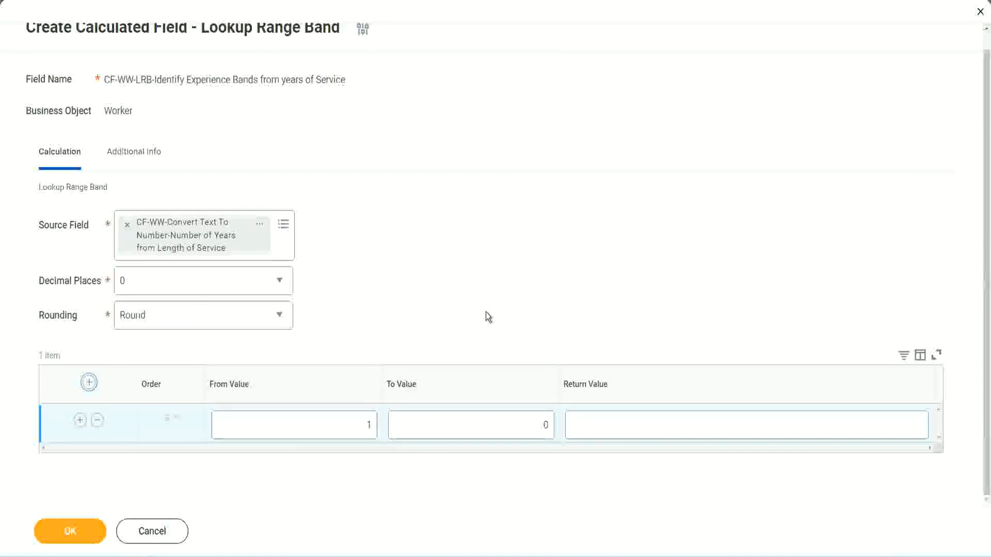
left_click(362, 429)
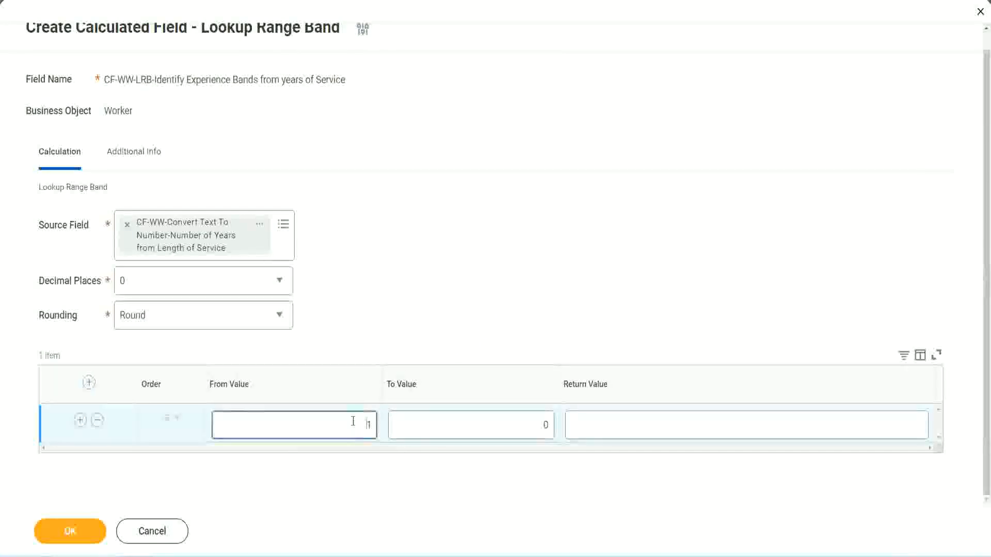
type("0")
key("Tab")
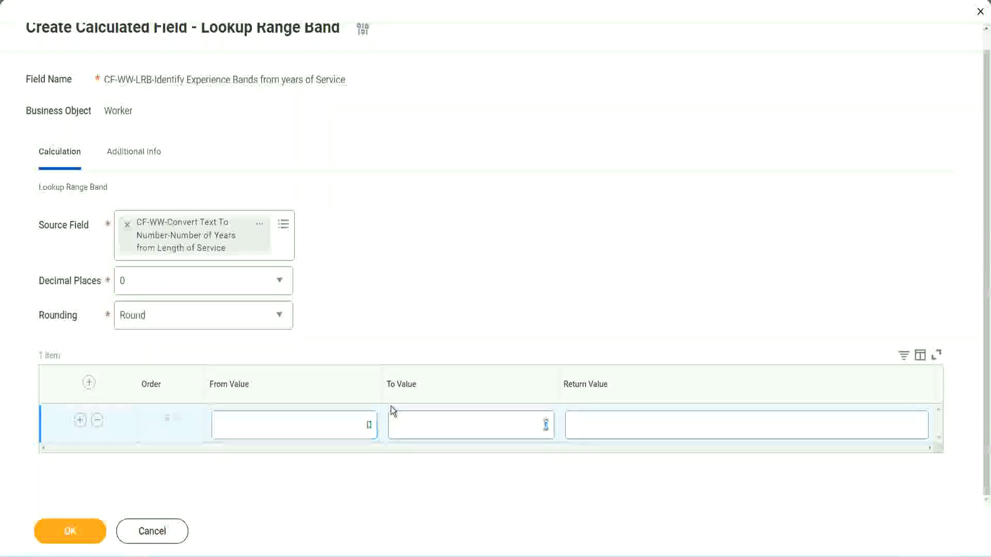
type("7")
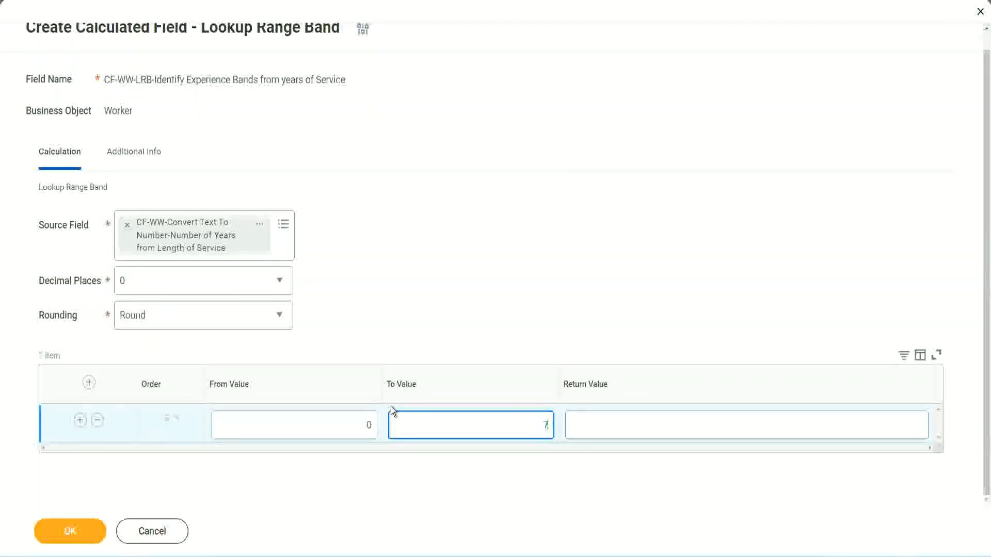
key("Tab")
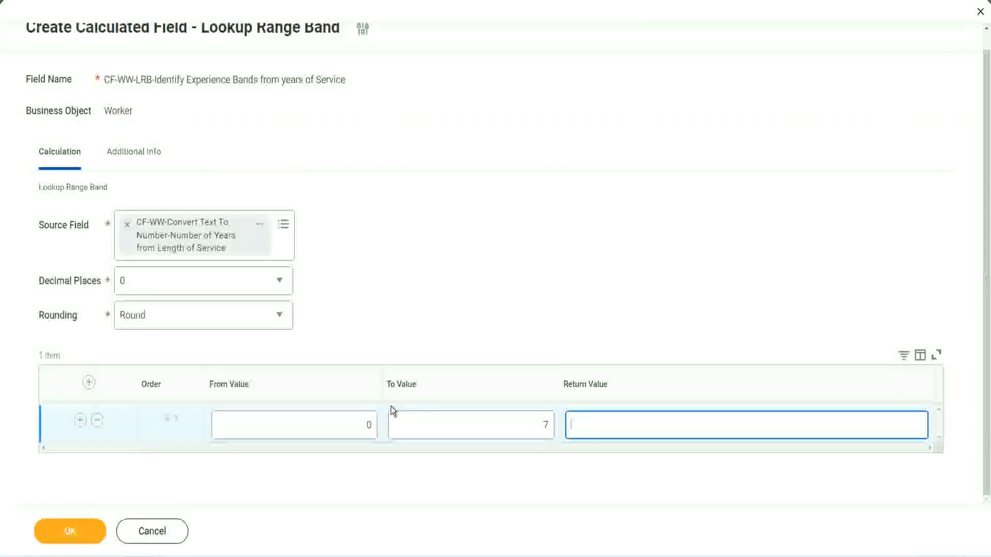
type("Amateur")
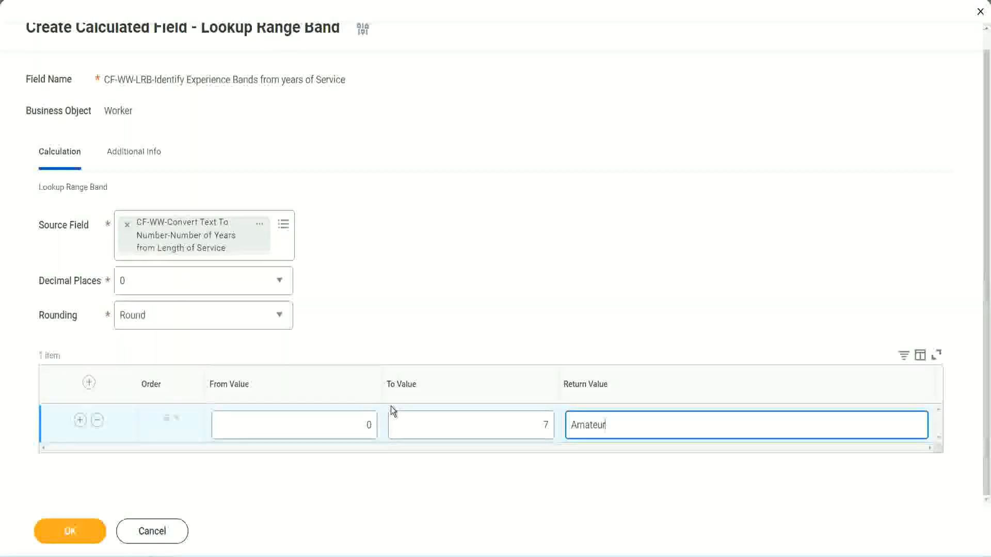
left_click(342, 427)
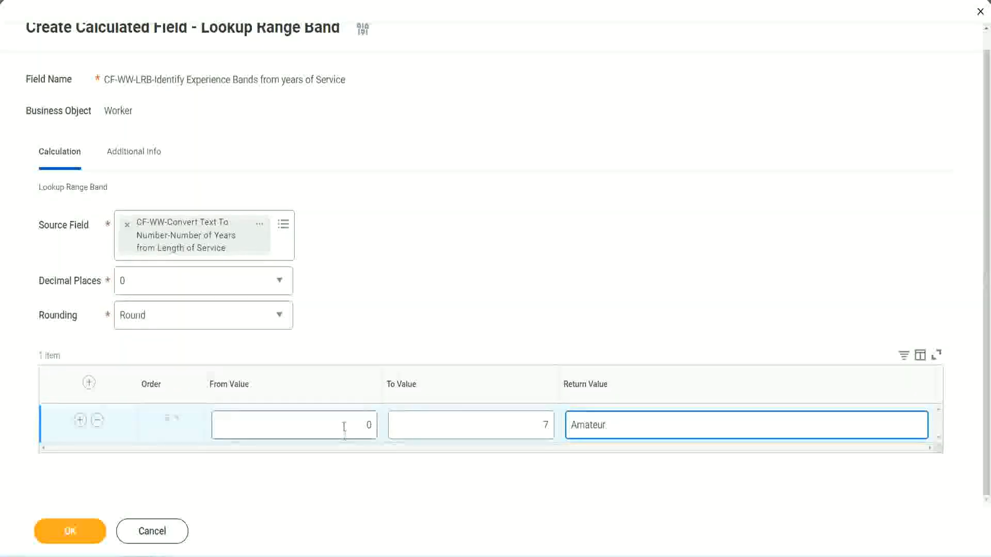
Add a second range band row from 8 to 15 with the return value "Experienced".
left_click(524, 418)
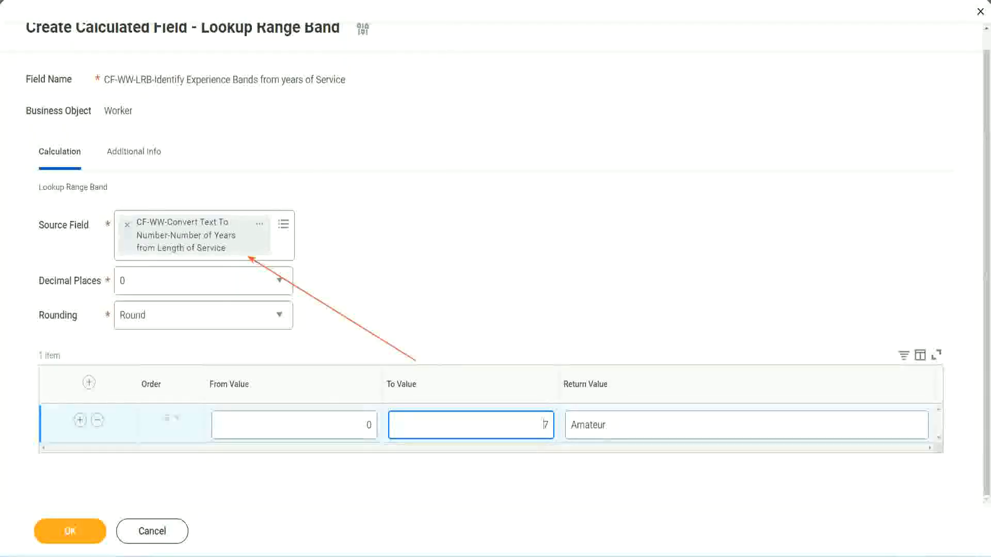
left_click(80, 420)
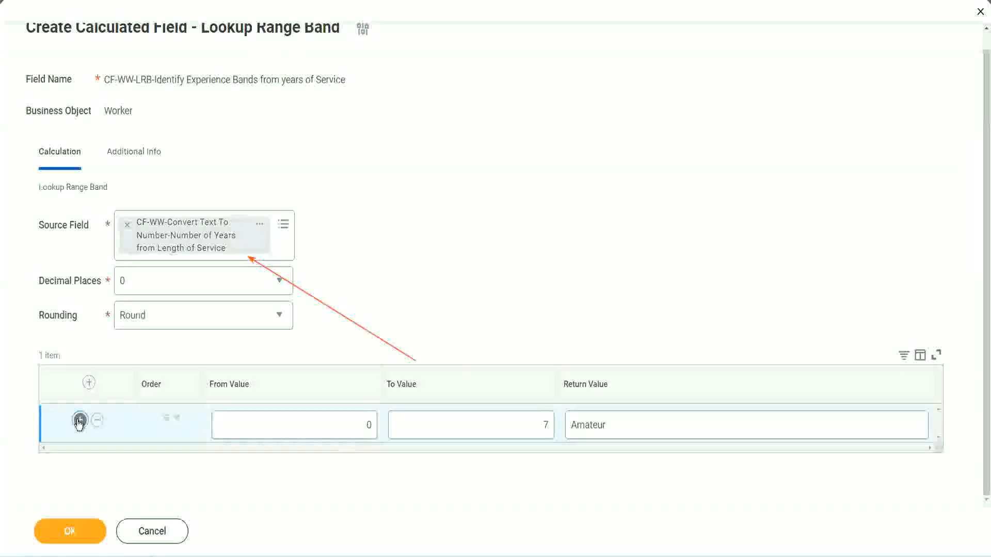
double_click(369, 463)
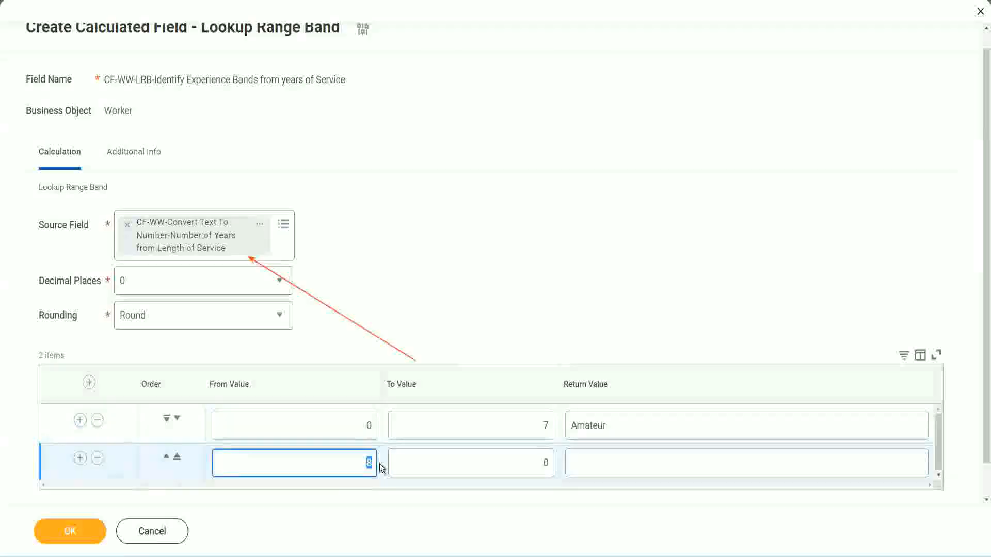
left_click(355, 427)
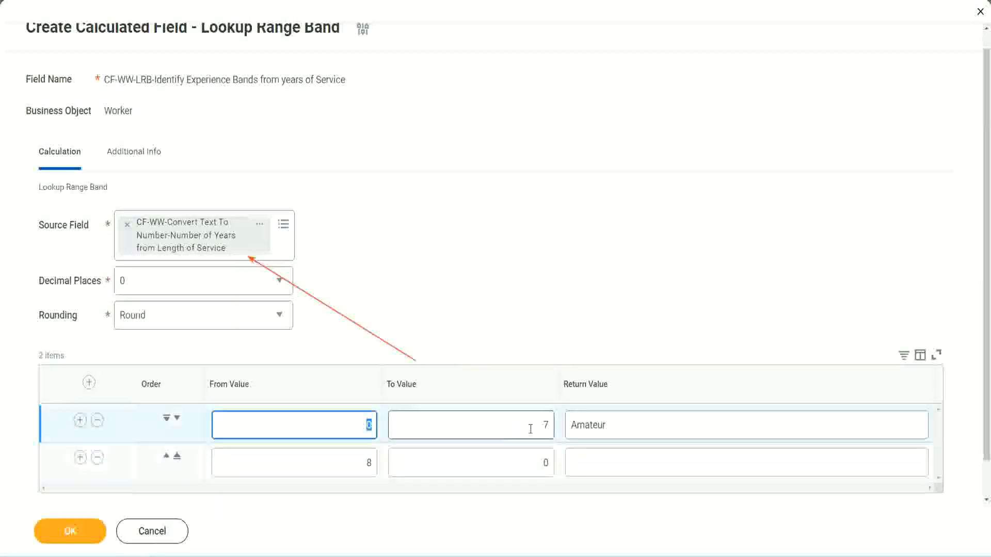
left_click(539, 429)
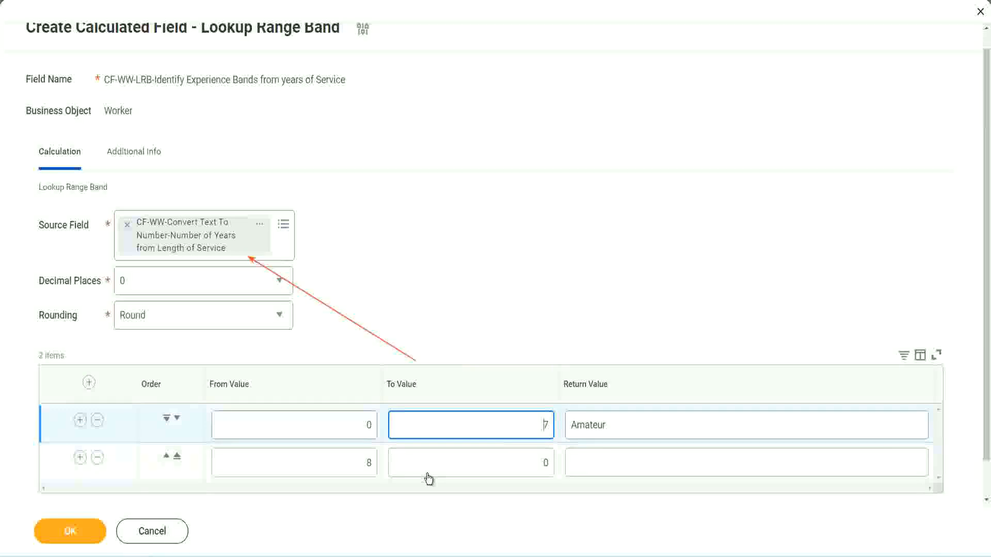
double_click(354, 471)
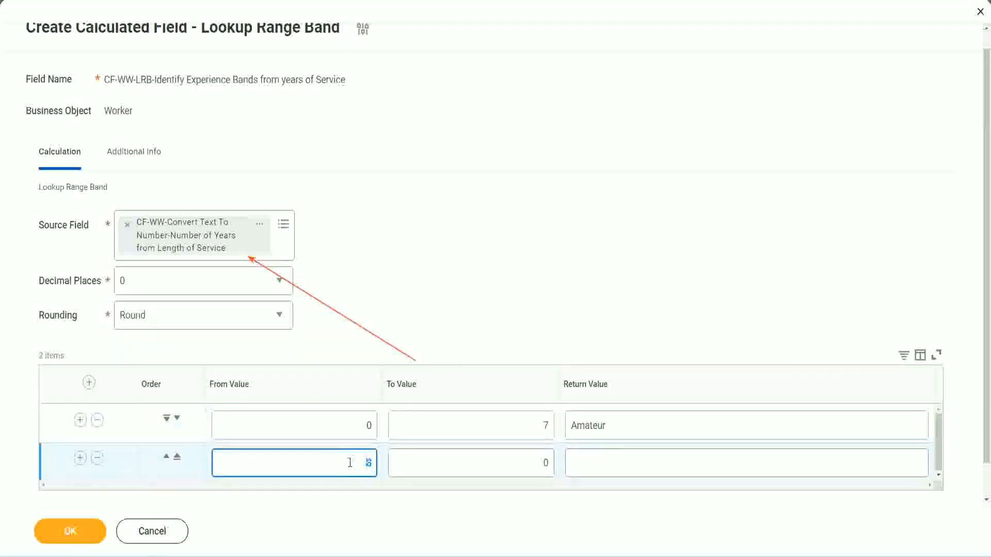
left_click(350, 463)
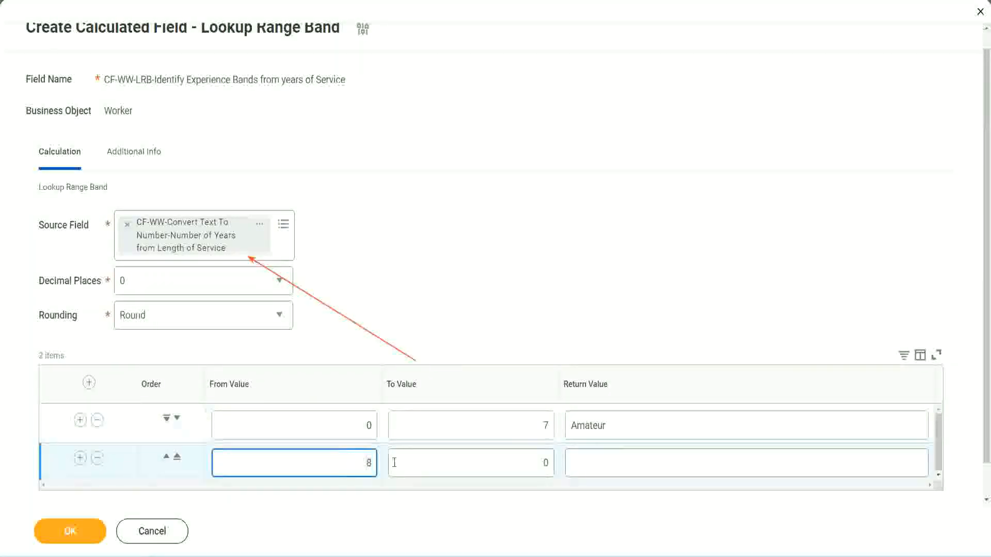
left_click(537, 462)
key("Delete")
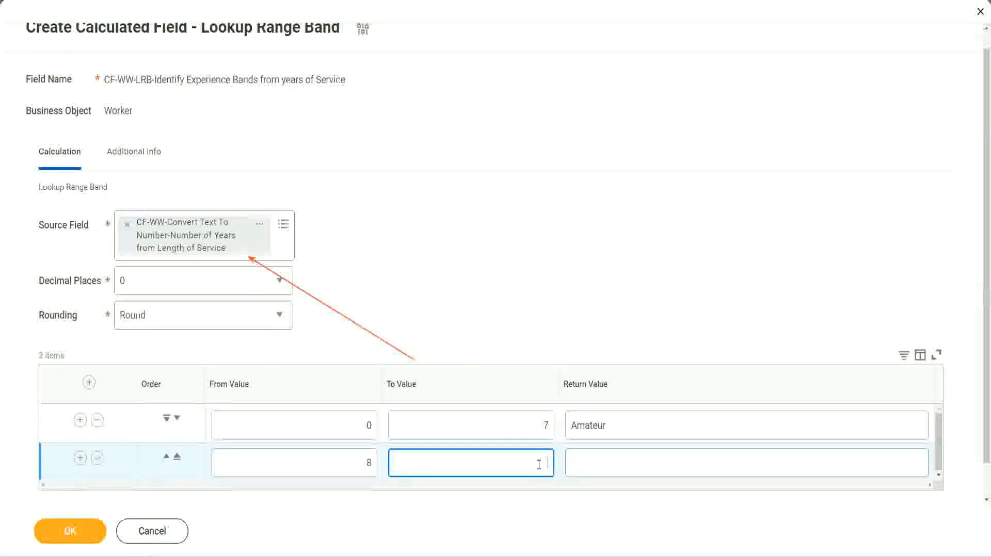
type("15")
left_click(611, 460)
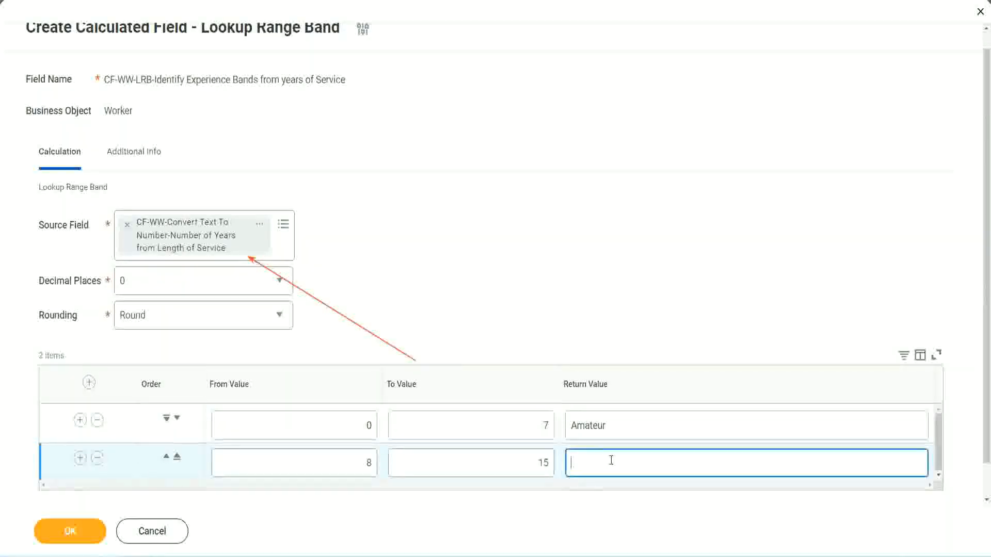
type("Experienced")
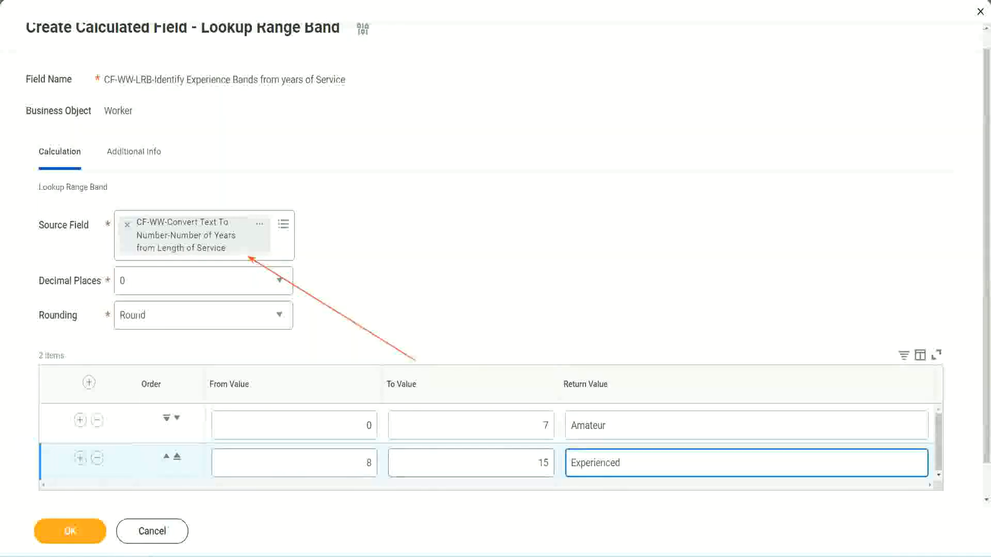
Add a third range band row from 16 to 30 with the return value "Senior".
left_click(80, 458)
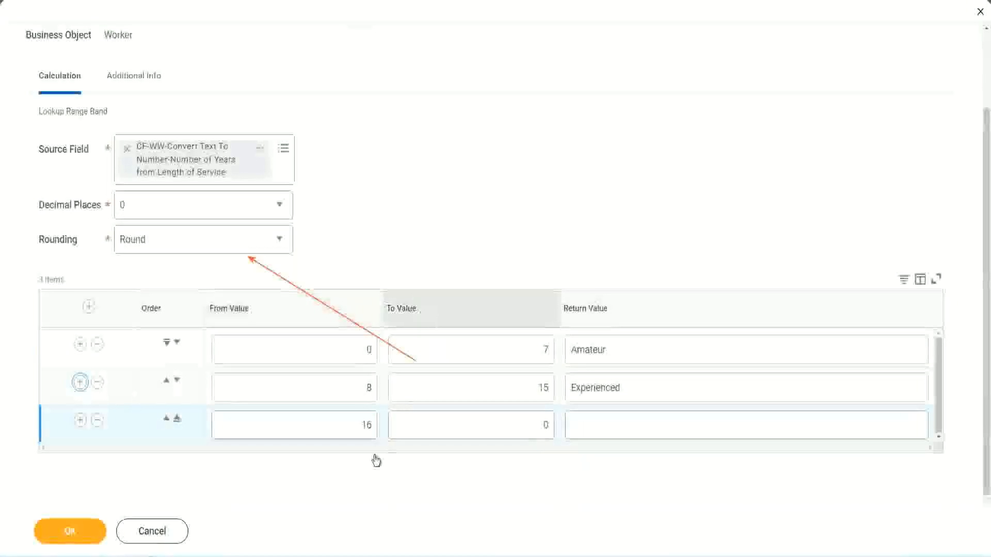
left_click(497, 426)
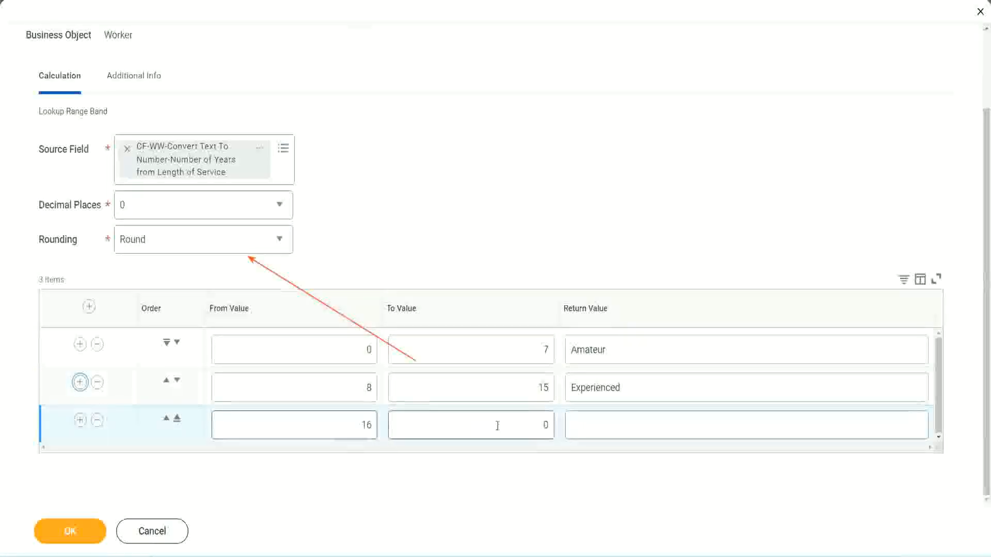
left_click(525, 424)
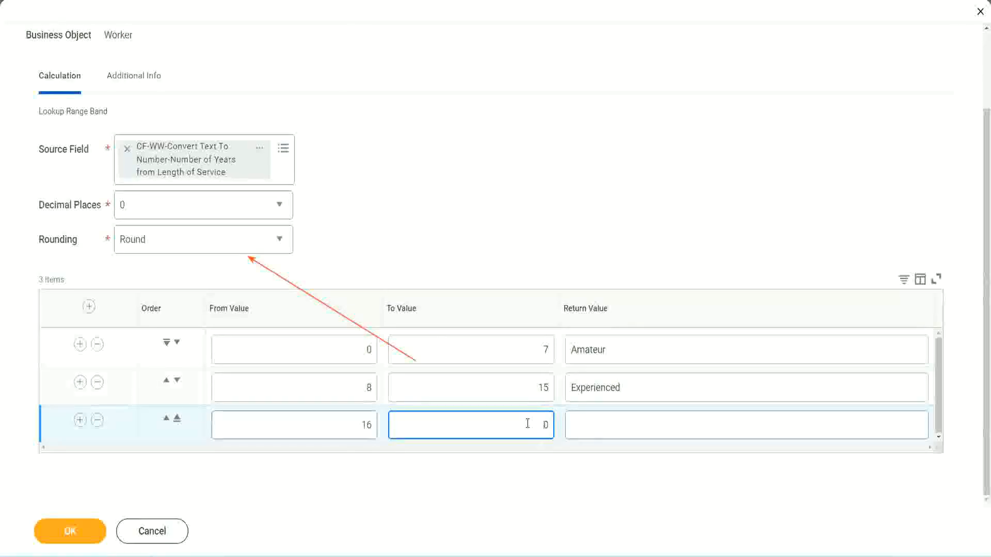
type("3")
key("Tab")
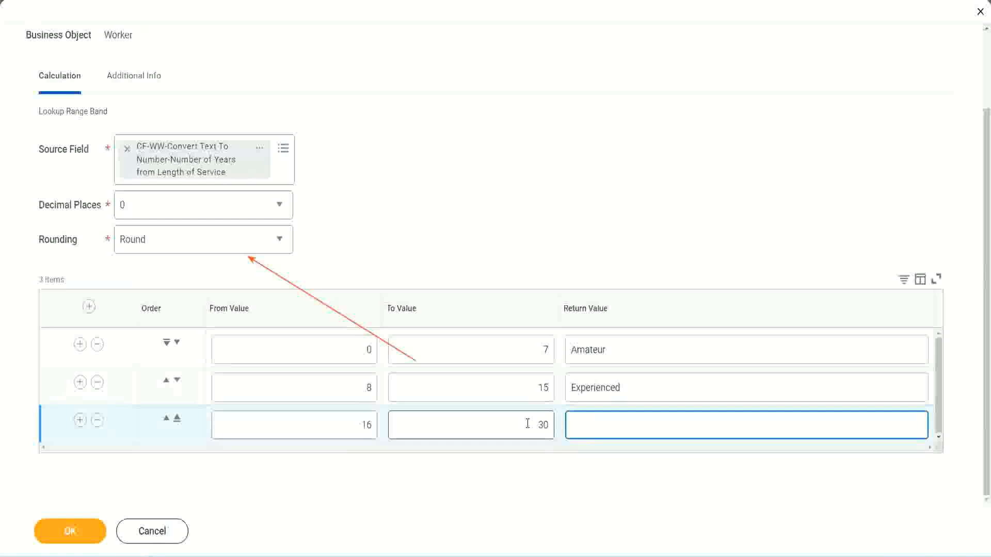
type("L")
type("Senior")
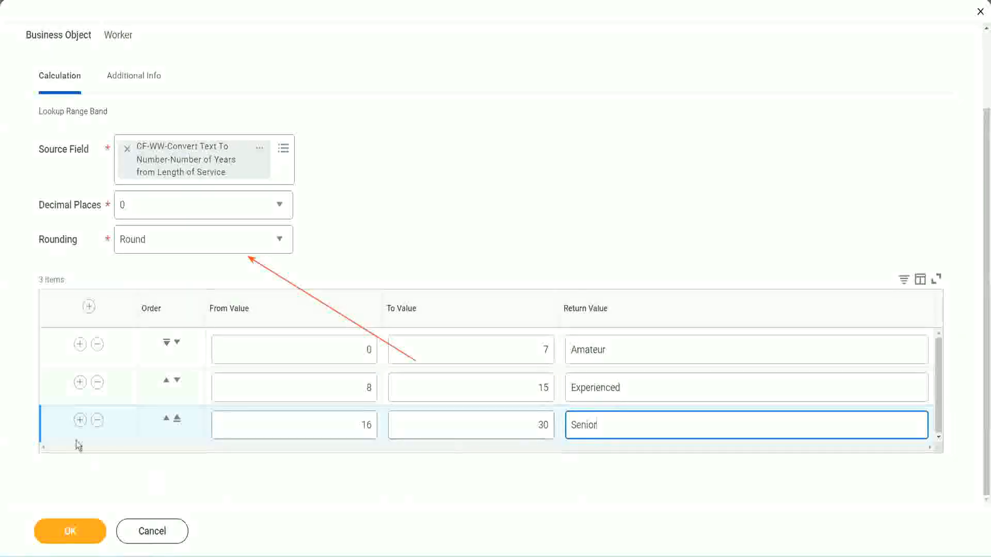
Add a fourth range band row from 31 to 1000 with the return value "Legend".
left_click(79, 420)
scroll(185, 392, "down", 1)
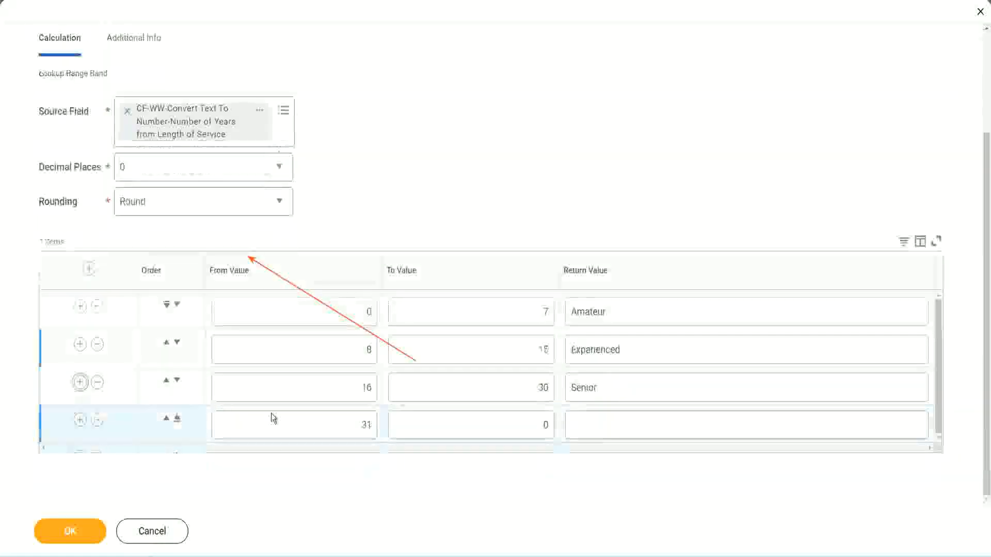
left_click(325, 413)
left_click_drag(325, 413, 379, 424)
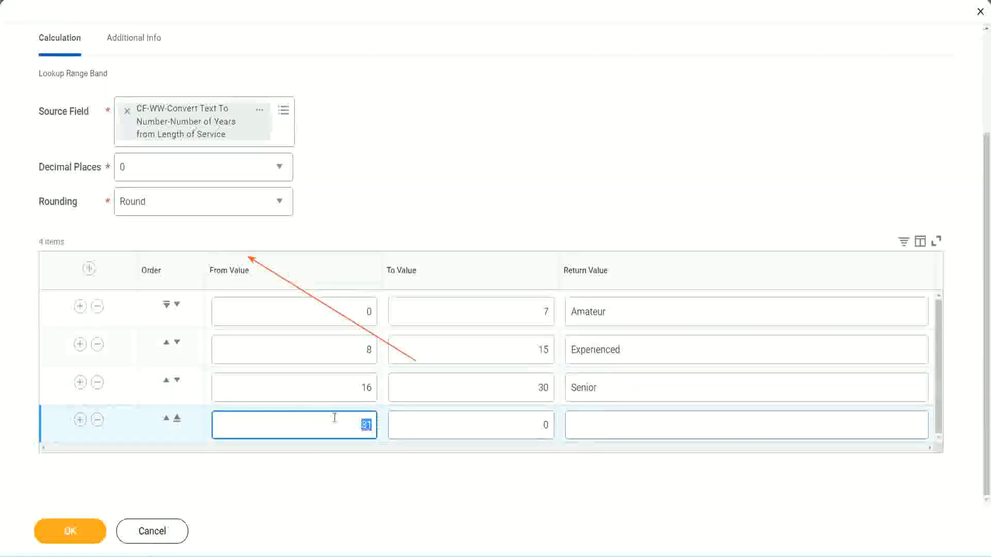
left_click(534, 426)
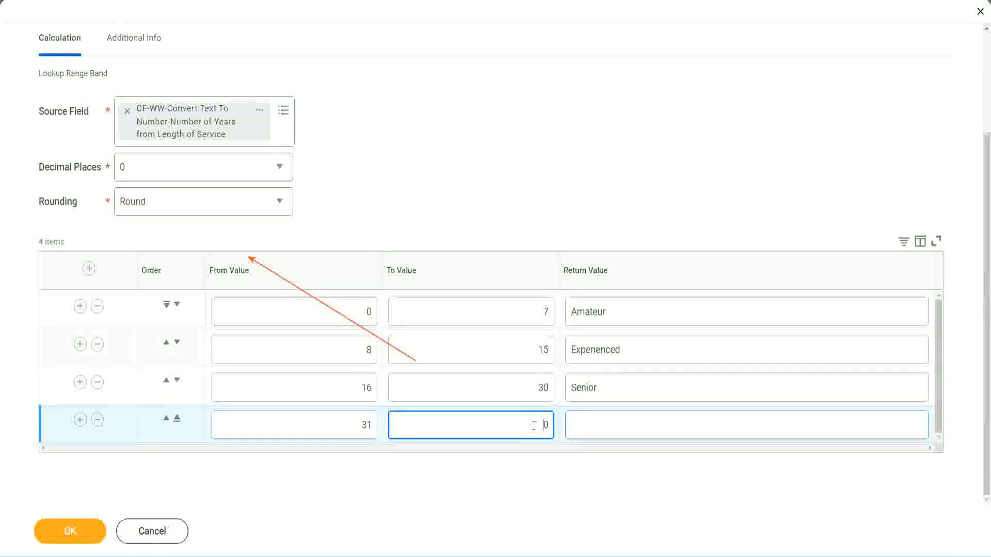
type("1000")
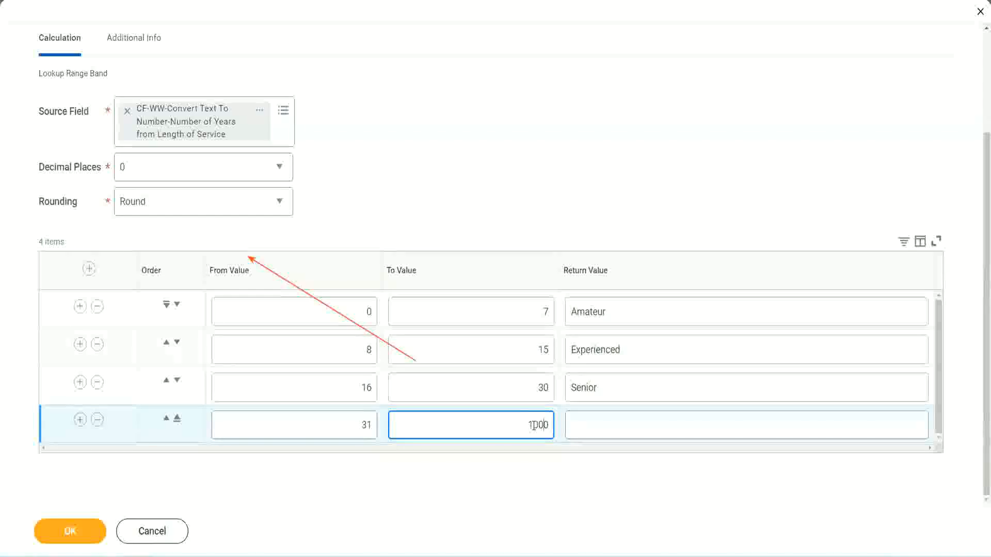
left_click_drag(508, 422, 569, 420)
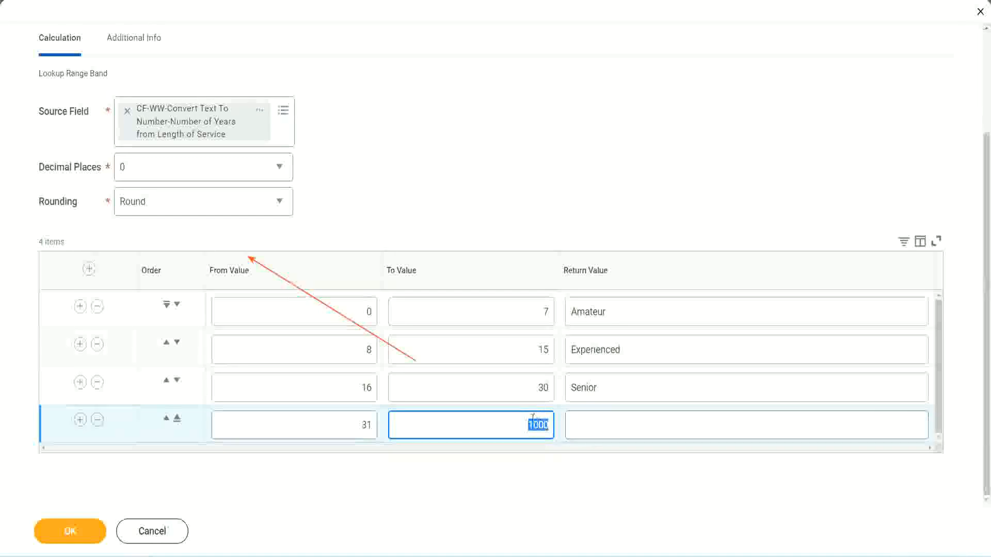
left_click_drag(517, 418, 555, 422)
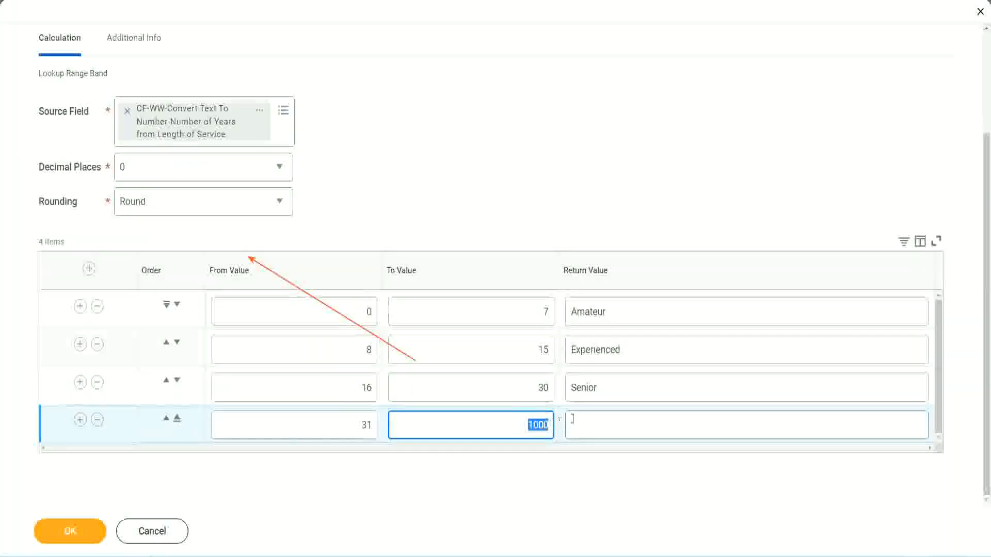
left_click(618, 426)
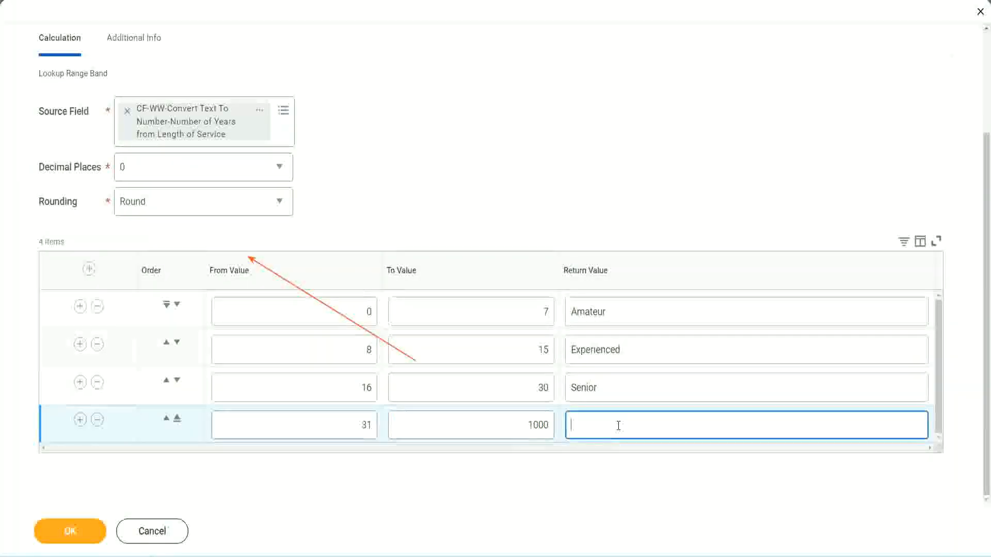
type("Legend")
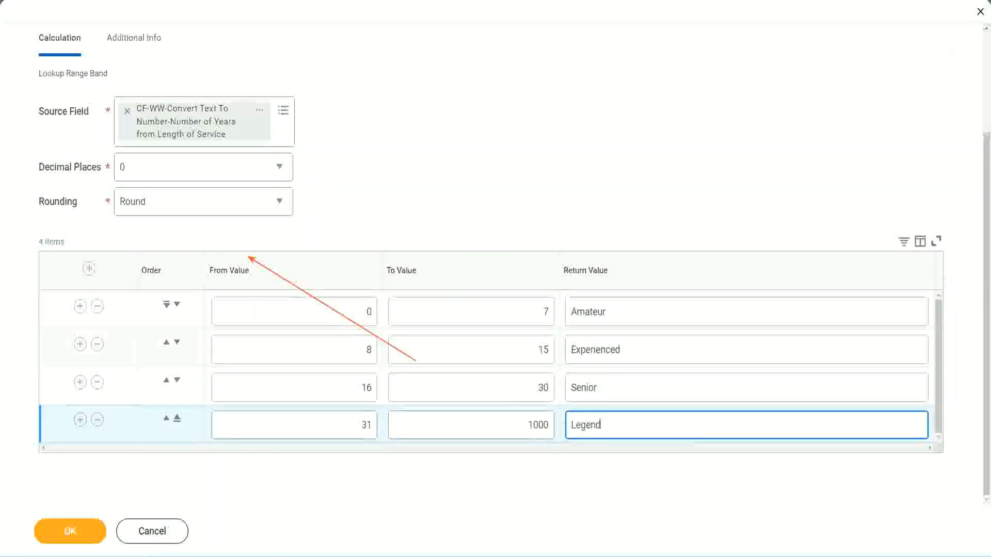
Review the from and to values and the return value of each range band row.
left_click(463, 173)
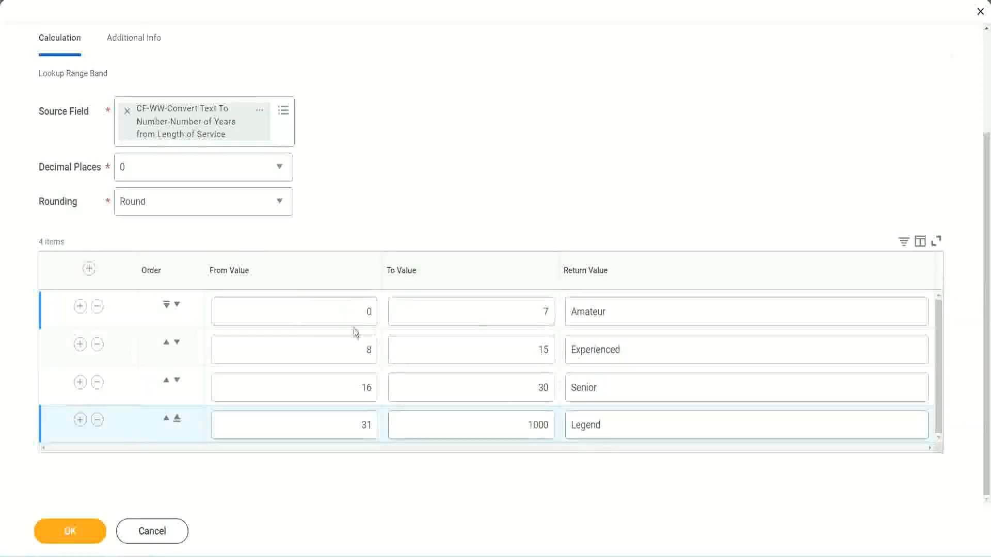
double_click(645, 310)
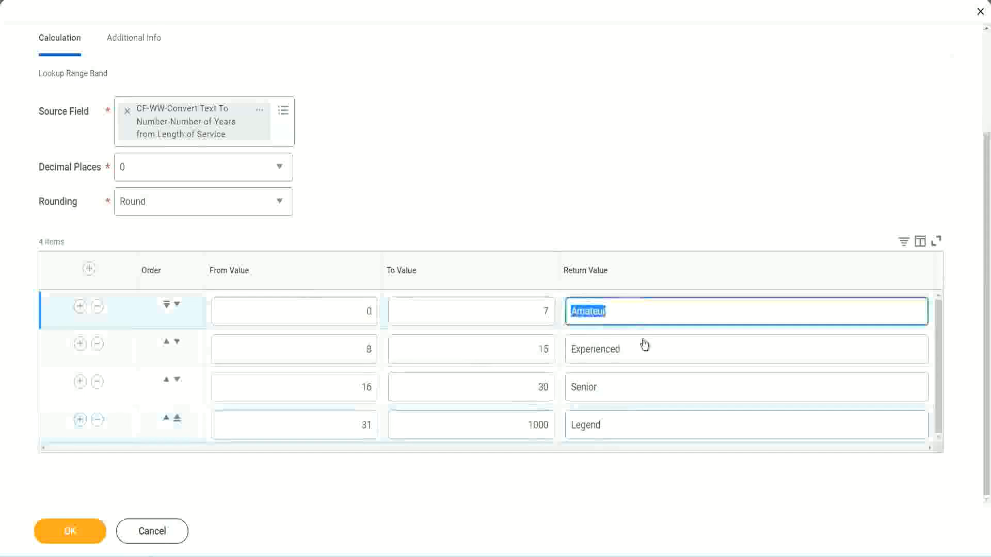
double_click(637, 356)
double_click(623, 392)
double_click(624, 425)
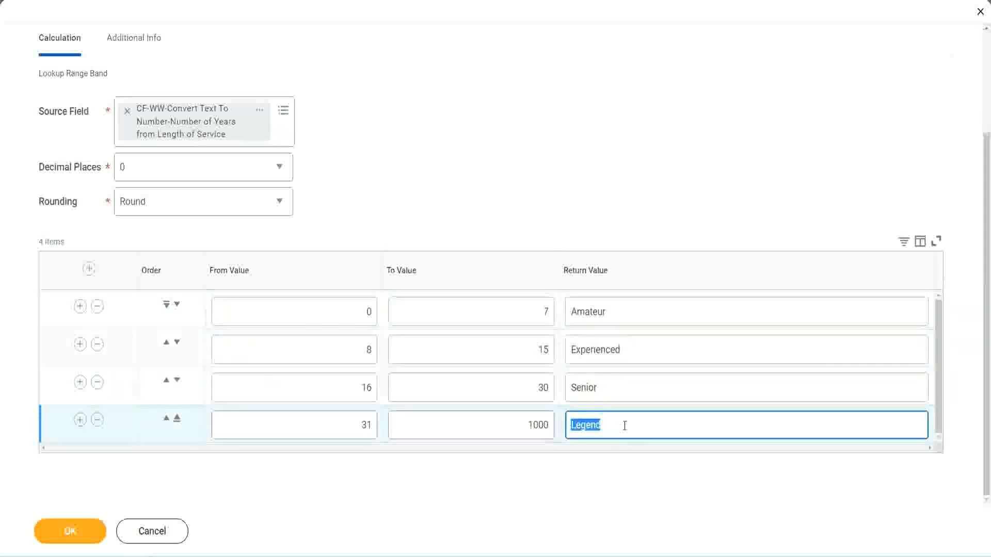
double_click(316, 314)
left_click(505, 306)
left_click(649, 319)
left_click(644, 351)
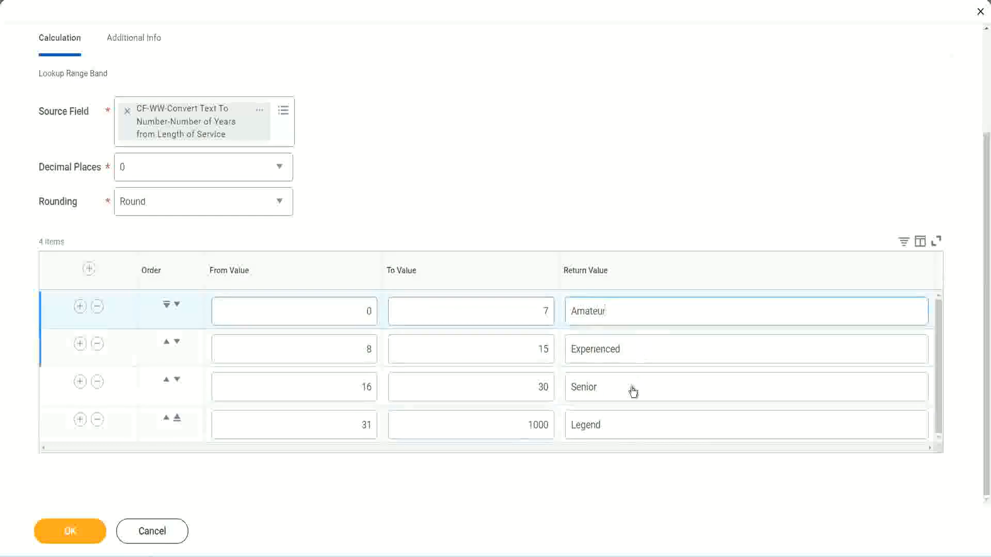
left_click(632, 392)
left_click(624, 422)
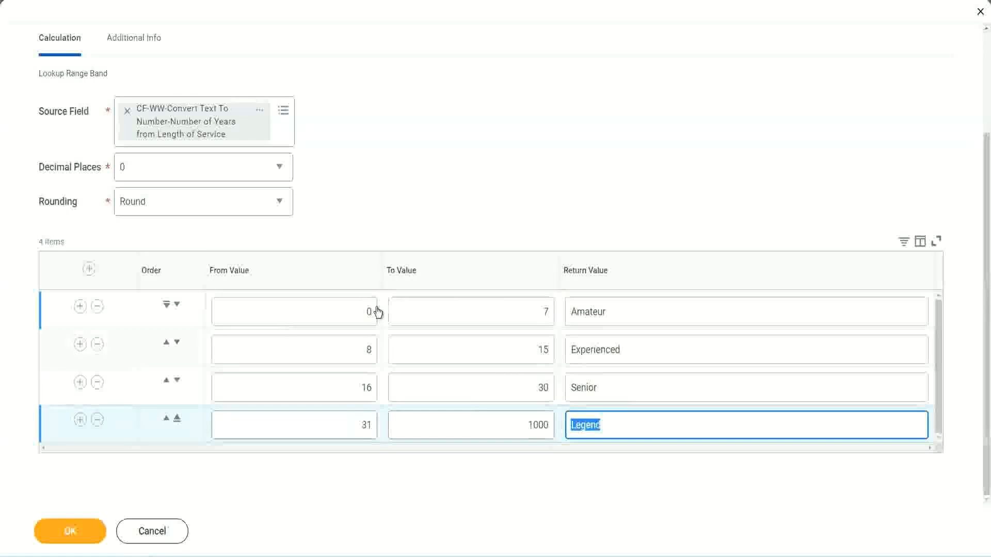
left_click(479, 247)
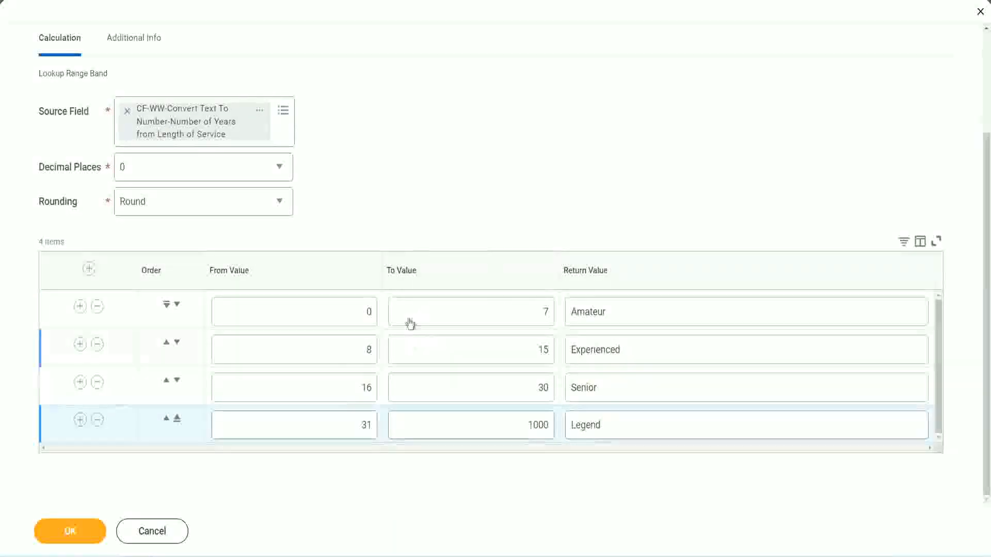
Save the Lookup Range Band calculated field and copy its name from the save confirmation.
left_click(68, 530)
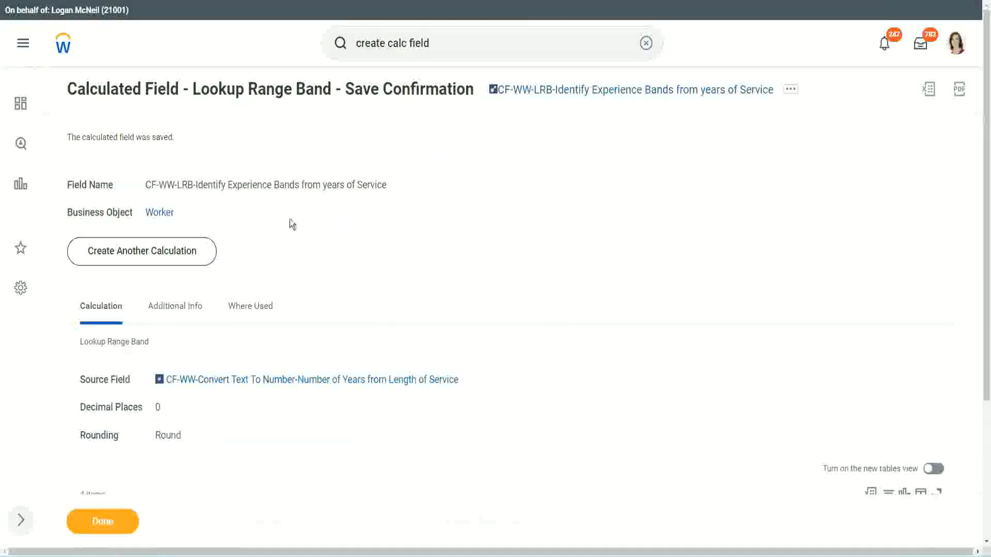
right_click(577, 95)
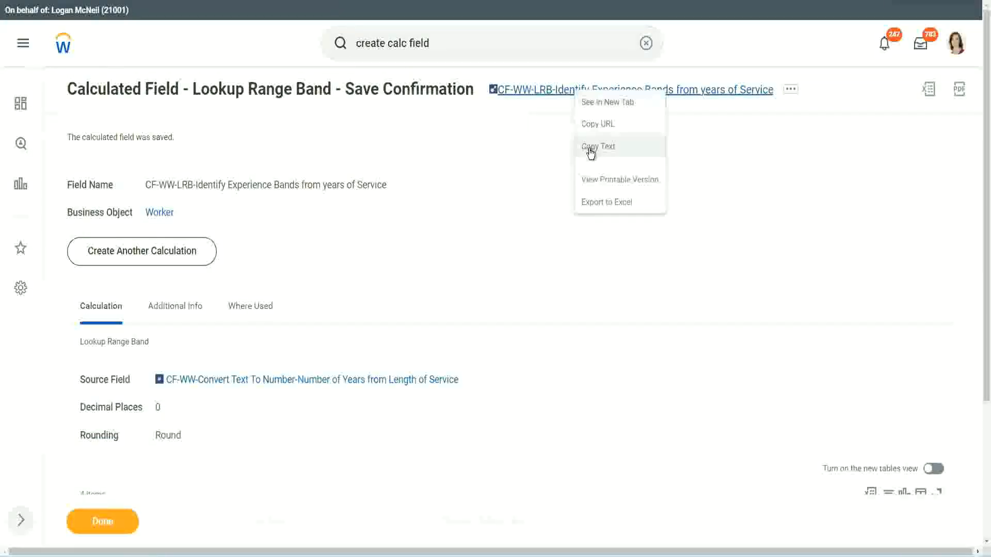
left_click(585, 147)
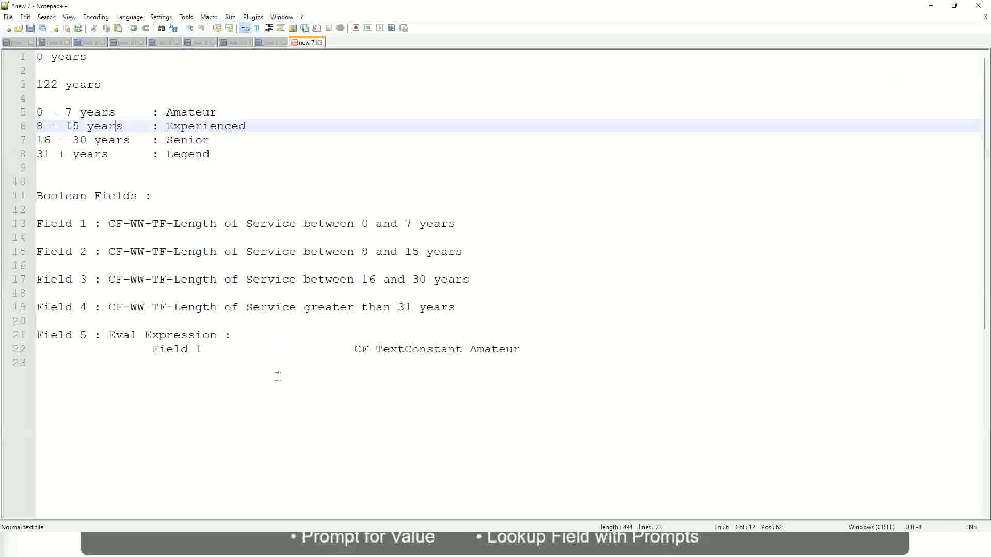
Start a currency example below the existing notes with the lower amount 10,000 USD.
left_click(276, 376)
key("Return")
key("Return")
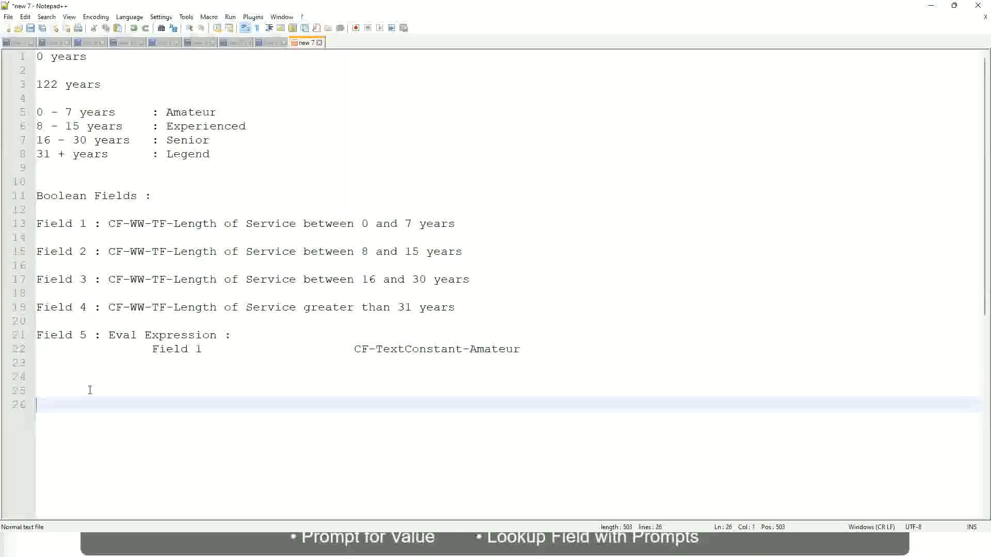
type("10,000 USD")
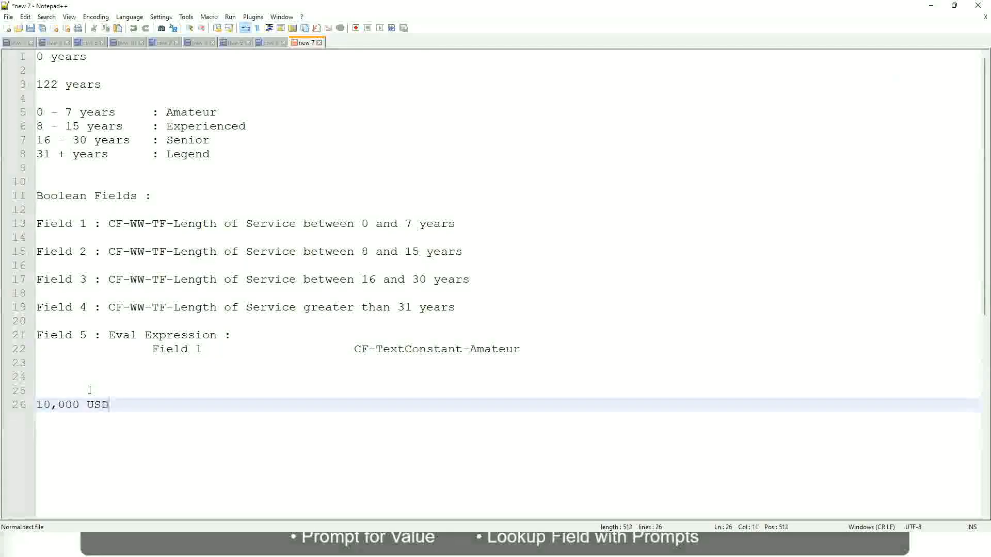
Add the upper amount 1,000,000 USD on the same line, spaced apart from 10,000 USD.
key("Tab")
key("Tab")
key("Tab")
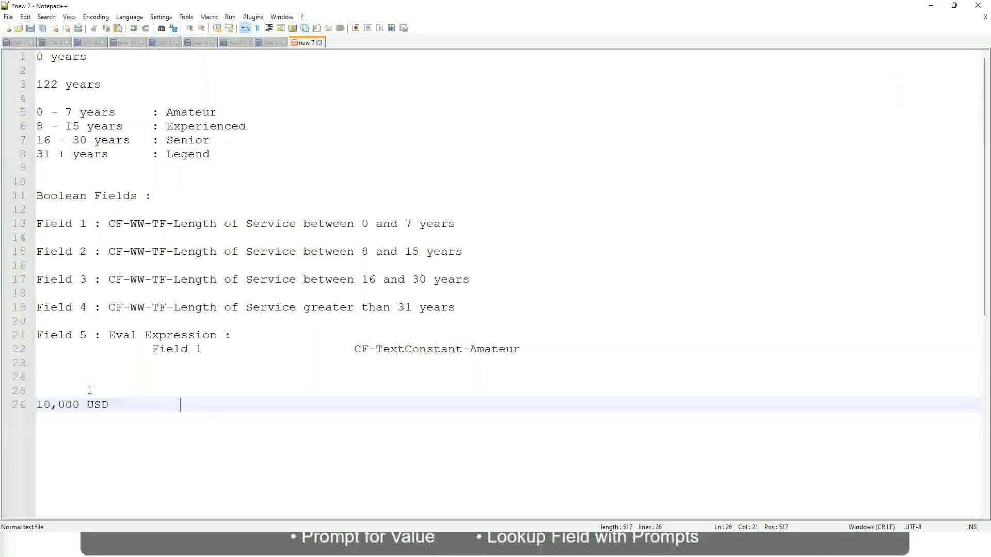
key("Tab")
key("Tab")
type("1,000")
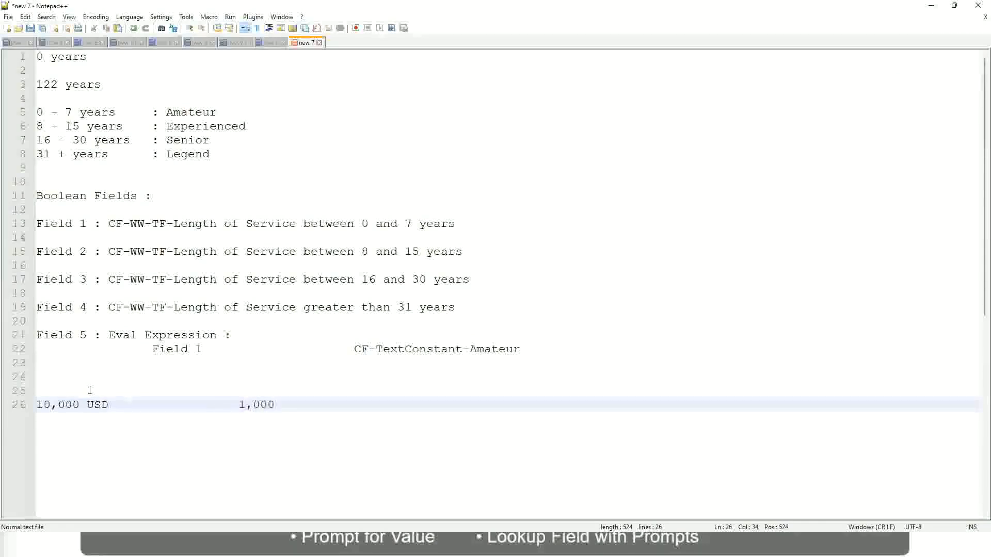
type(",000")
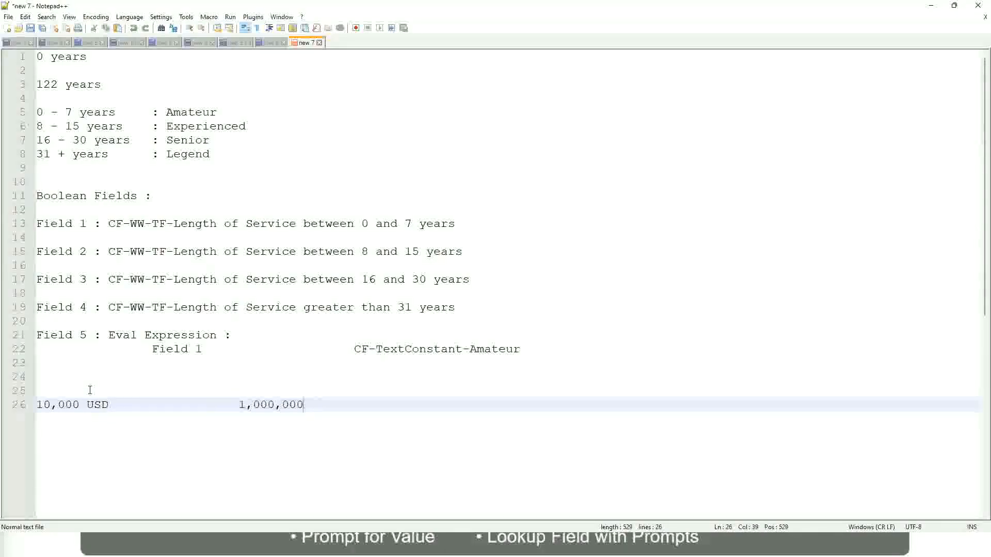
key("Left")
key("Left")
key("Left")
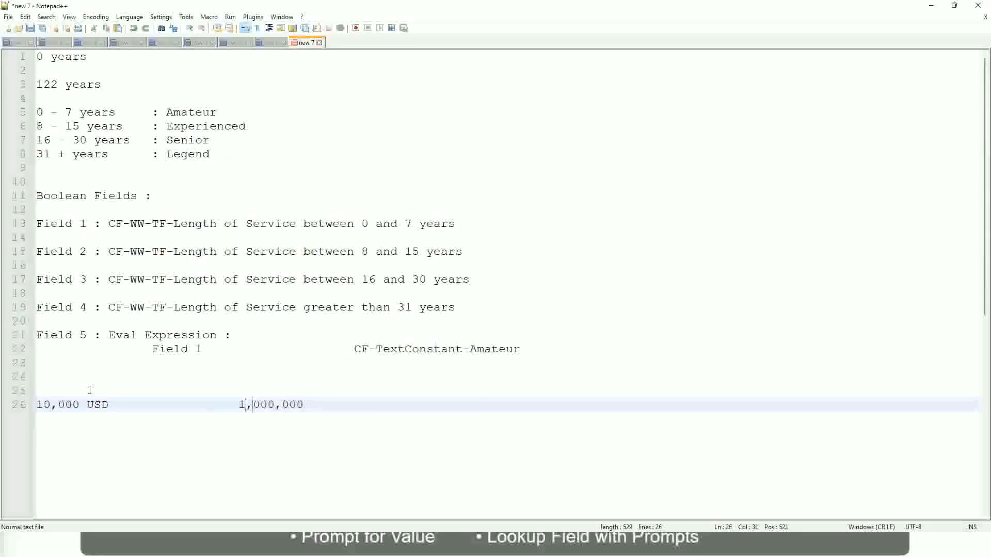
key("End")
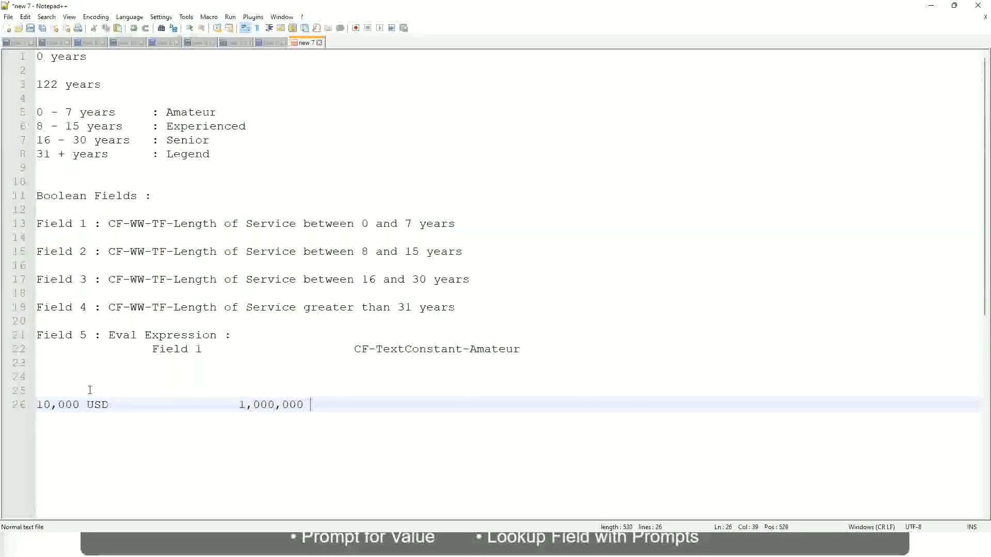
type("USD")
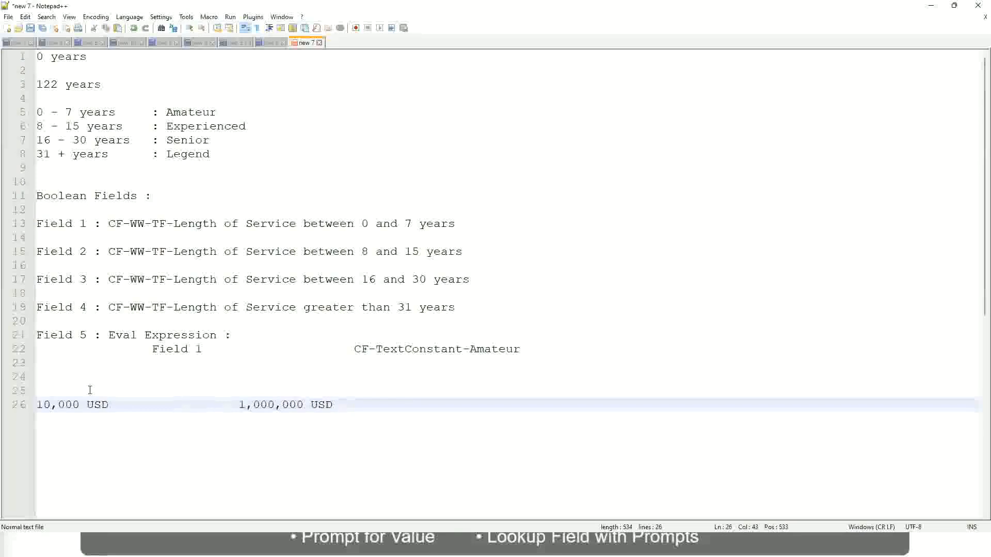
Below the USD amounts, leave a blank line and add the band "10 - 50,000 : Low".
key("Return")
key("Return")
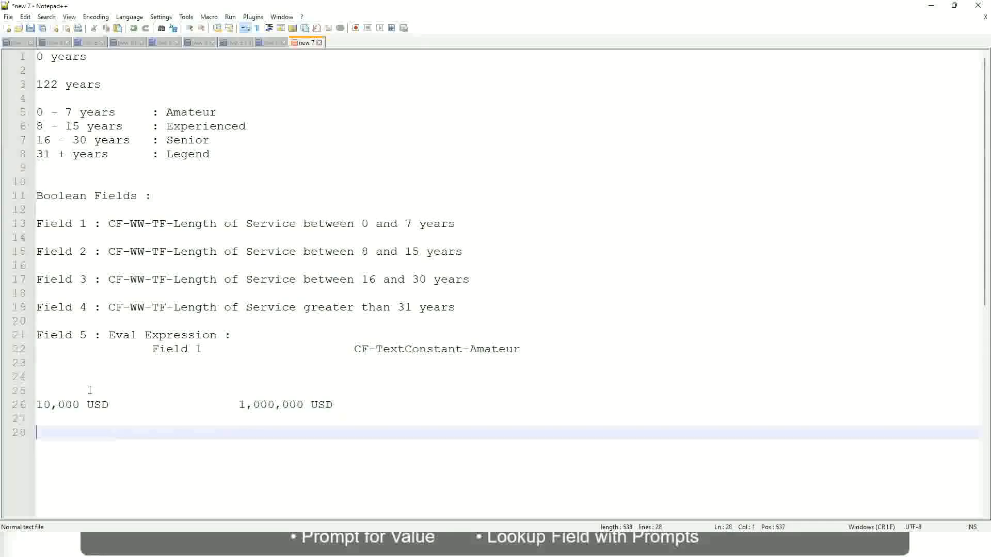
type("10 - 50,000")
key("Tab")
key("Tab")
key("Tab")
key("Tab")
type(": Low")
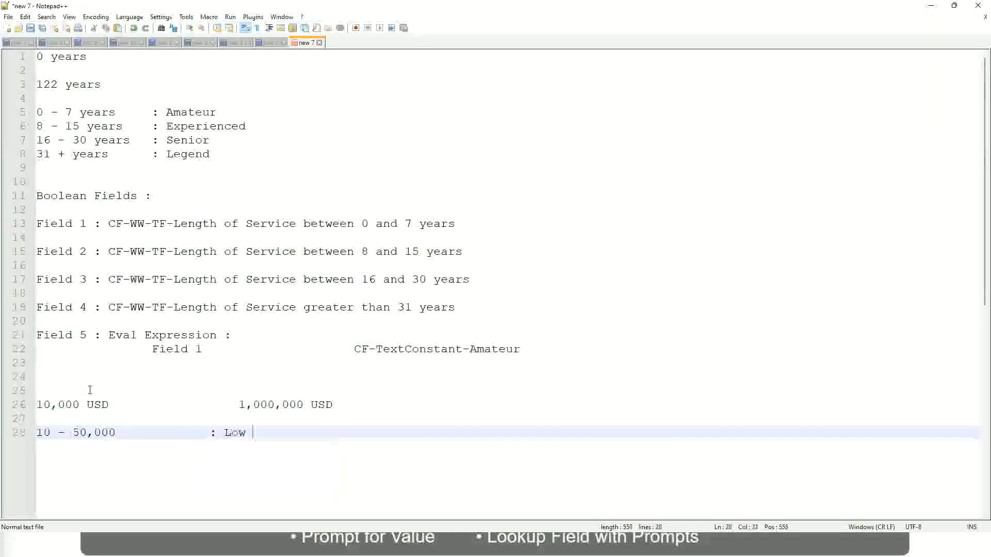
Add the second amount band "50,001 - 150,000 : Medium" directly under the Low band, with its label aligned.
key("Return")
key("Return")
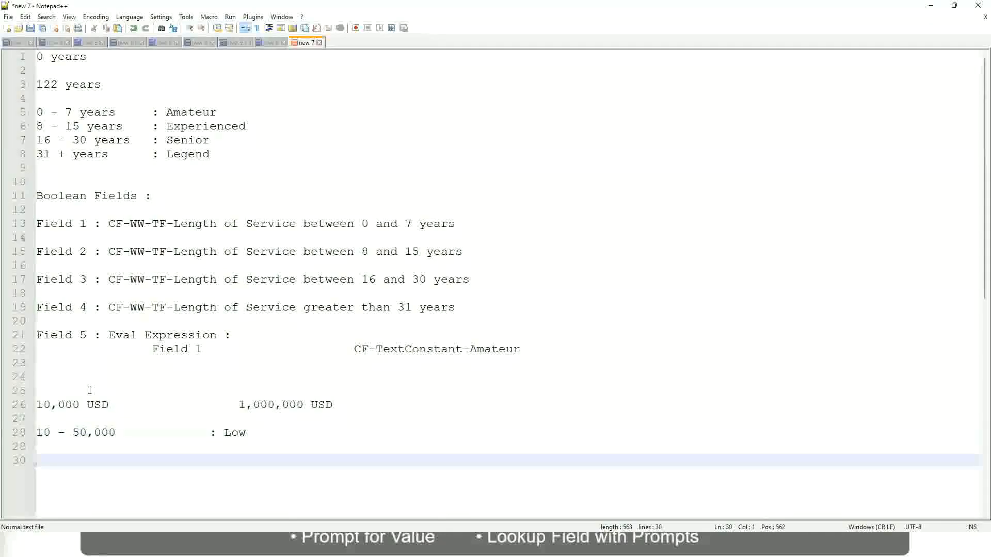
key("Up")
type("5")
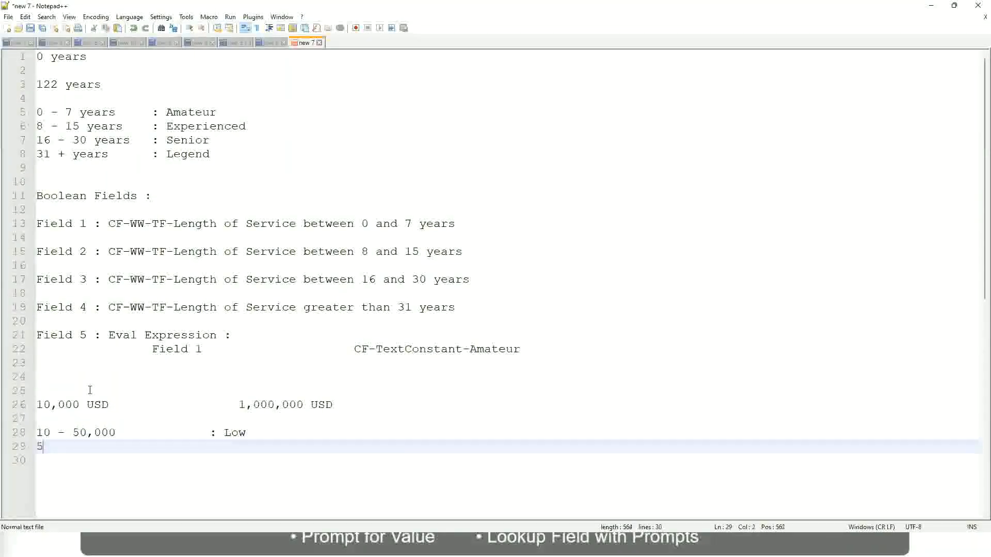
type("0,001 ")
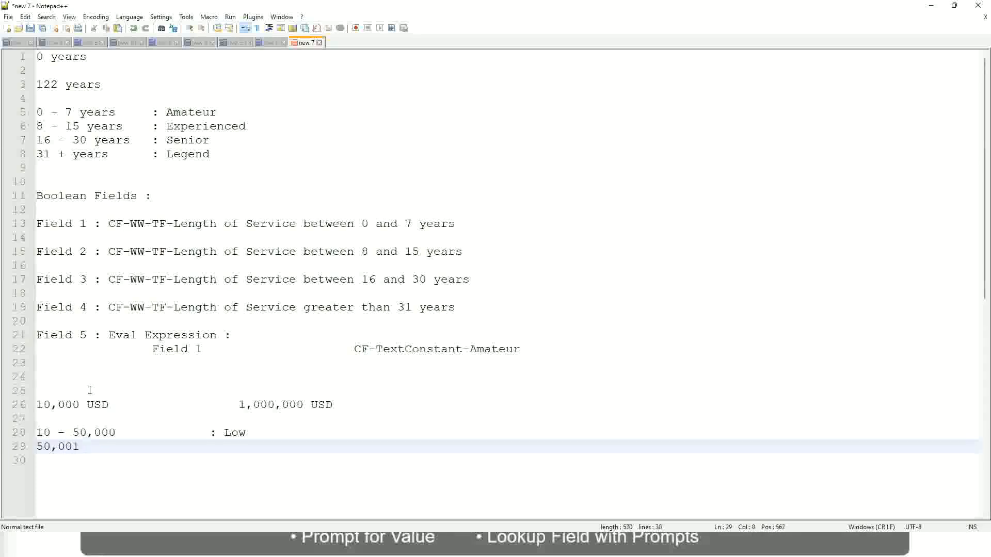
type("- 150,000")
key("Tab")
key("Tab")
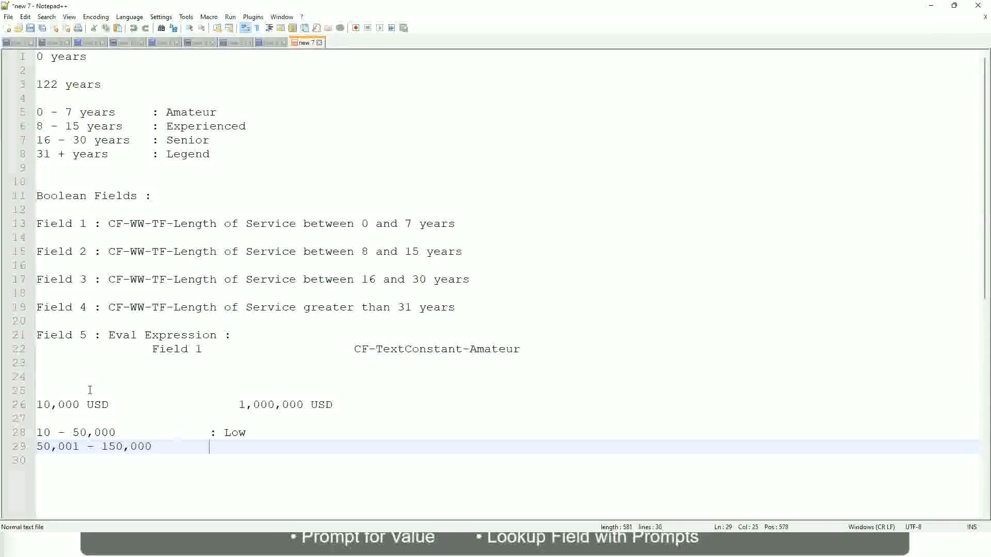
type(": Medium")
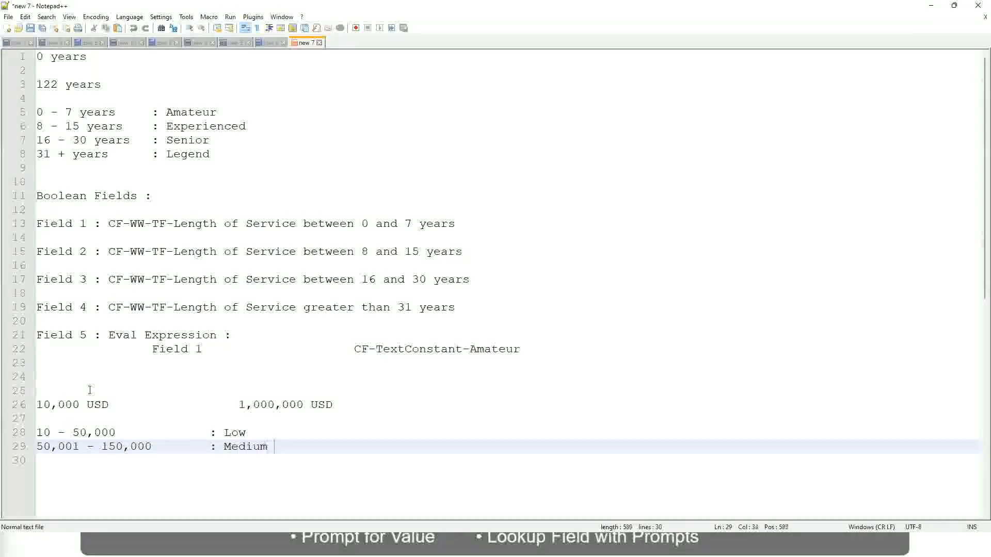
Add the third amount band "> 150,000 : High" under the Medium band, with its label aligned.
key("Return")
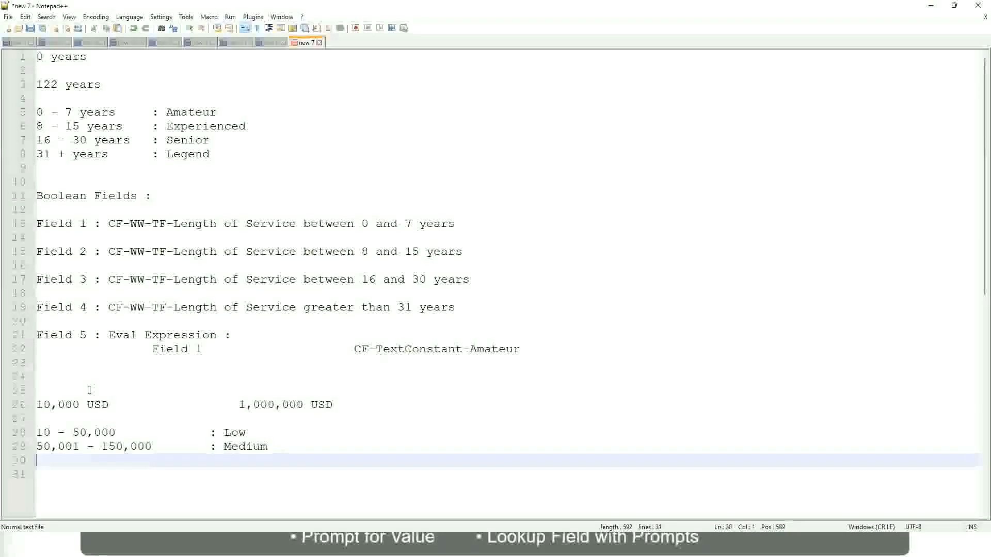
type("> 1")
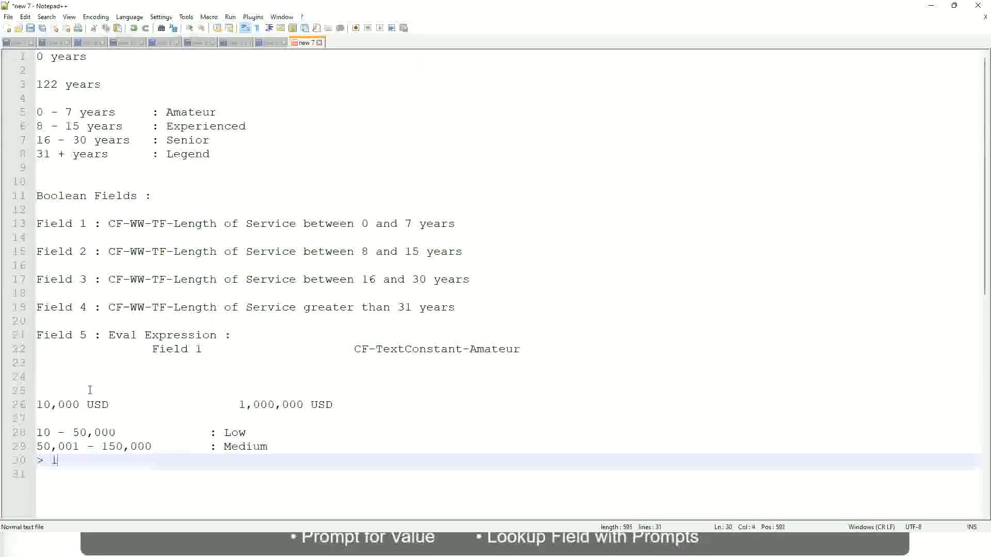
type("50,000")
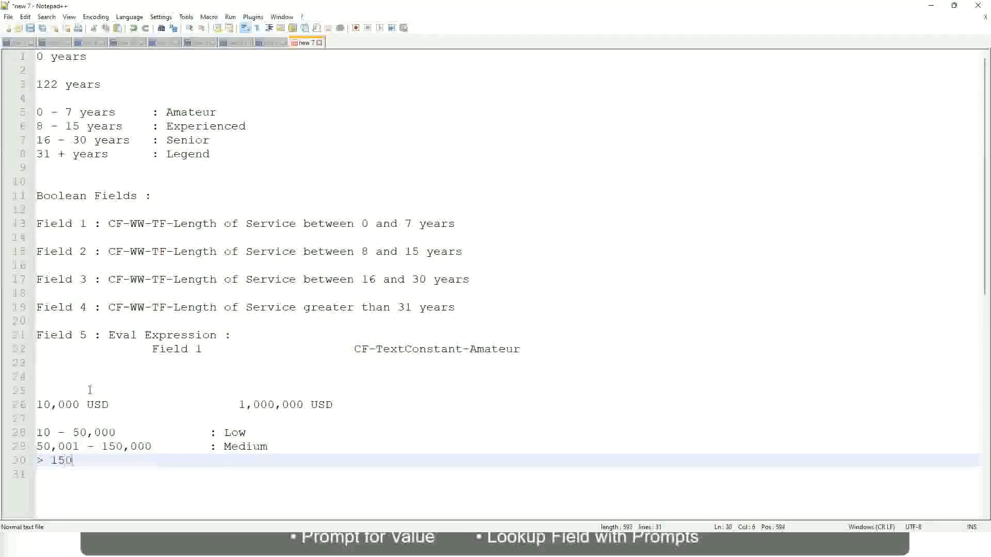
key("Tab")
key("Tab")
key("Tab")
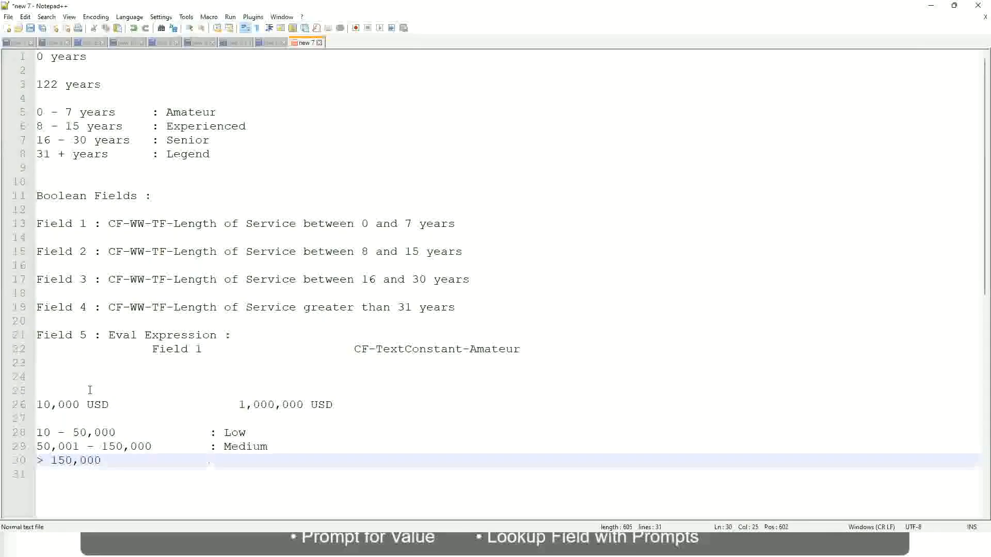
type(": High")
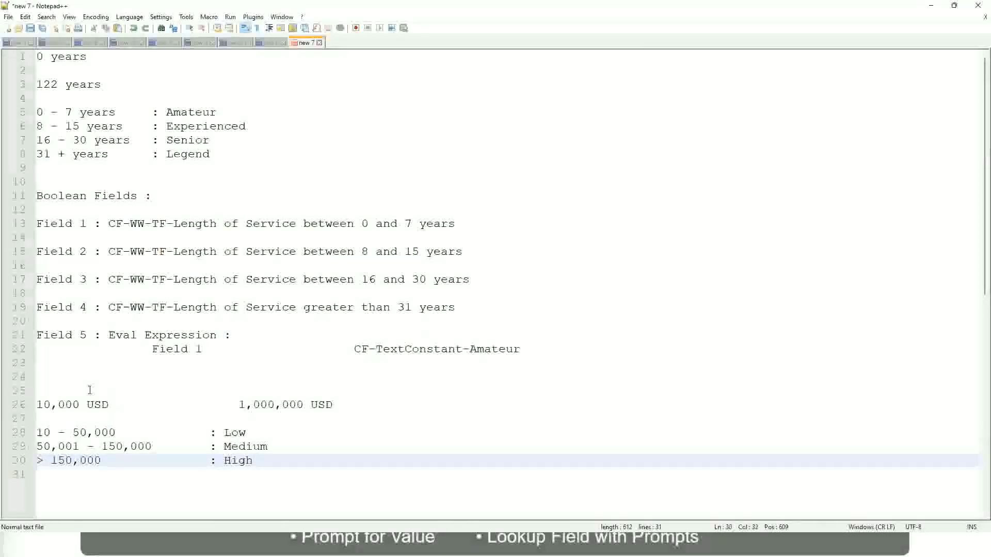
Review the USD amount range and the Low, Medium and High bands in the notes.
left_click(31, 405)
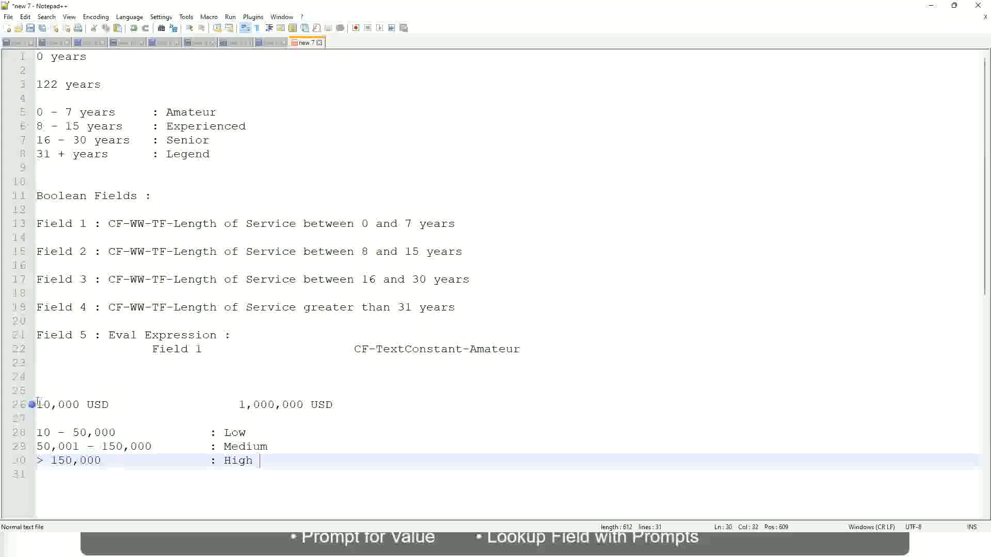
left_click(31, 405)
left_click(43, 404)
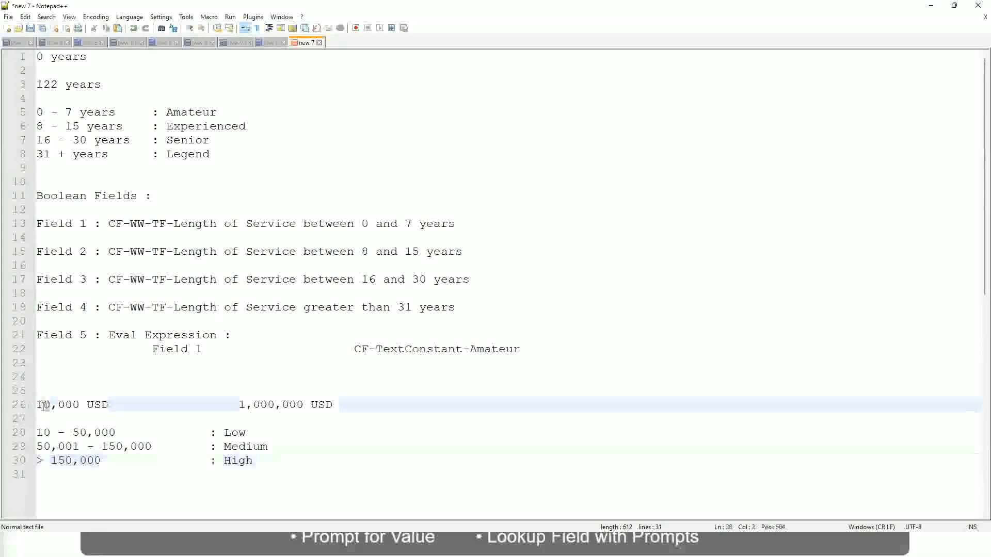
double_click(295, 405)
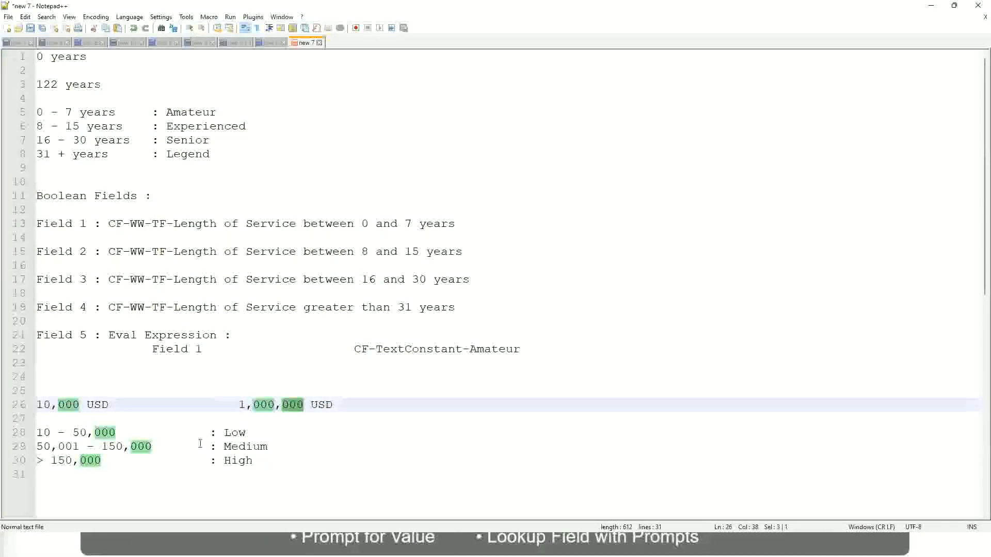
left_click(180, 447)
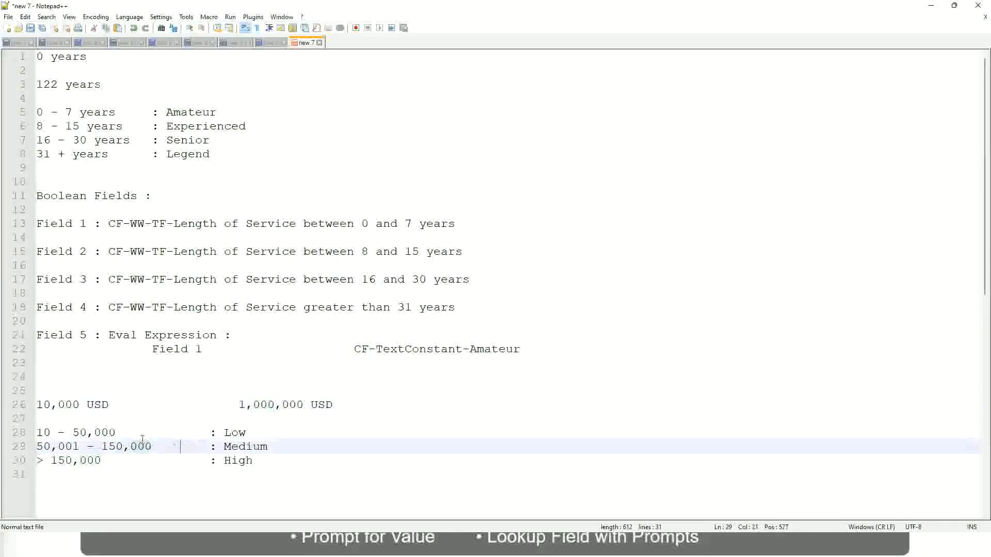
left_click(32, 404)
left_click(305, 405)
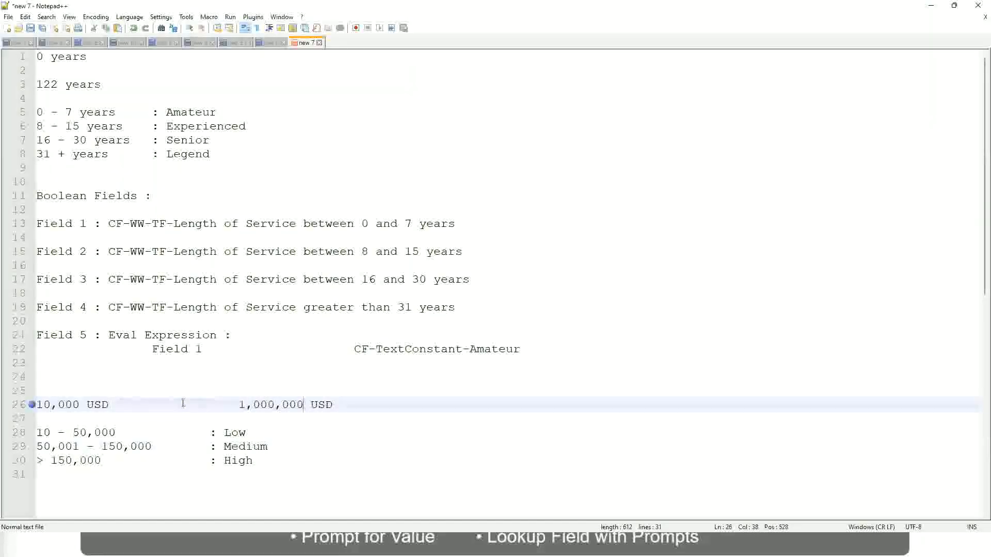
left_click(238, 433)
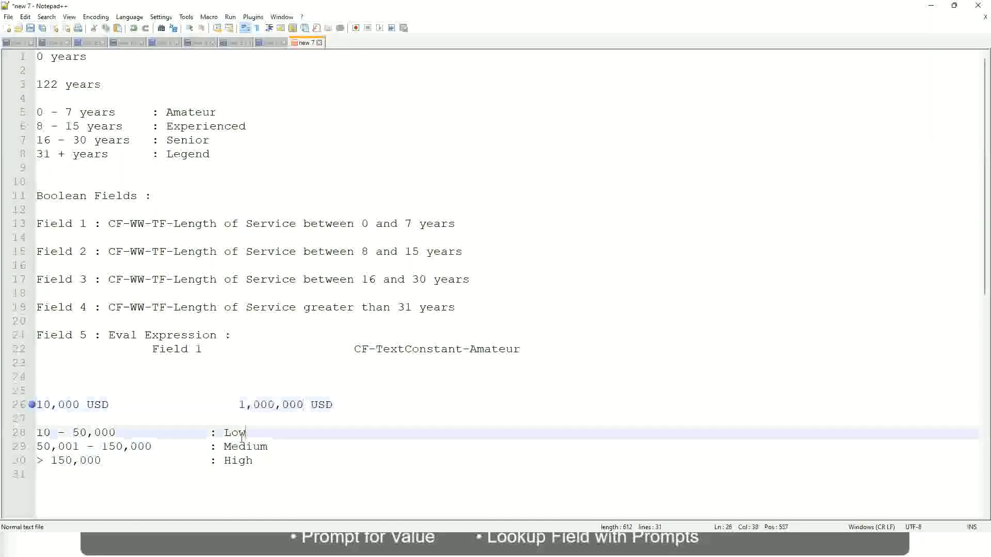
left_click(239, 451)
left_click(238, 464)
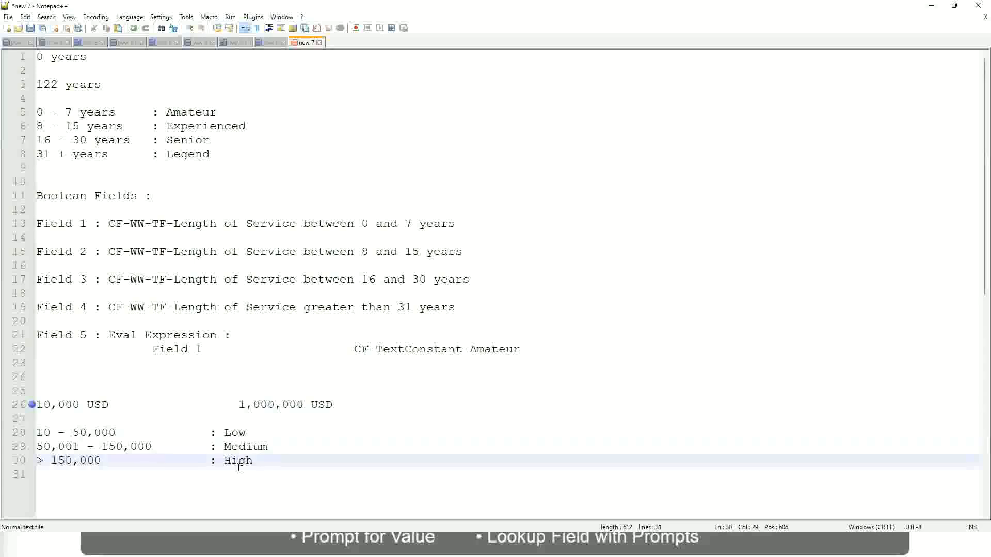
left_click(130, 417)
left_click(243, 472)
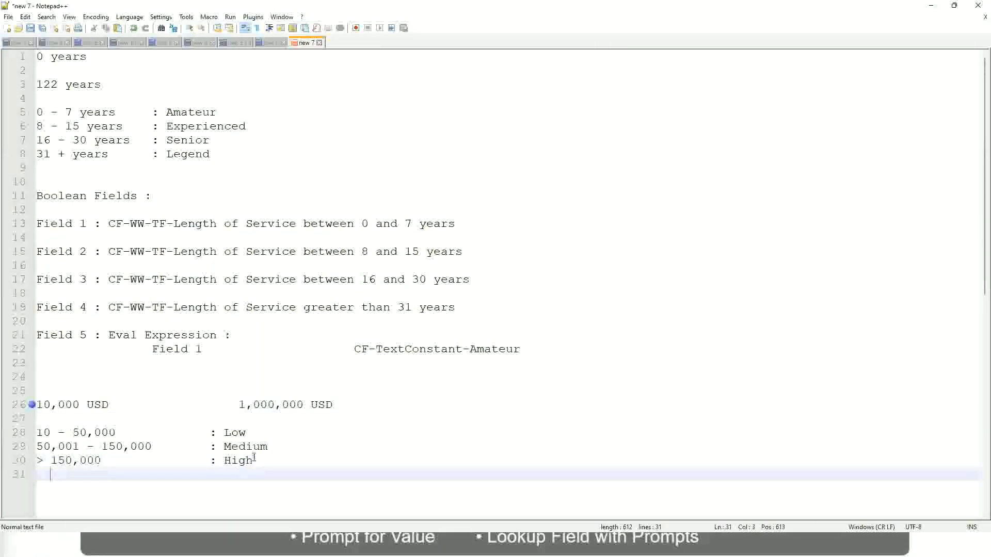
left_click(254, 454)
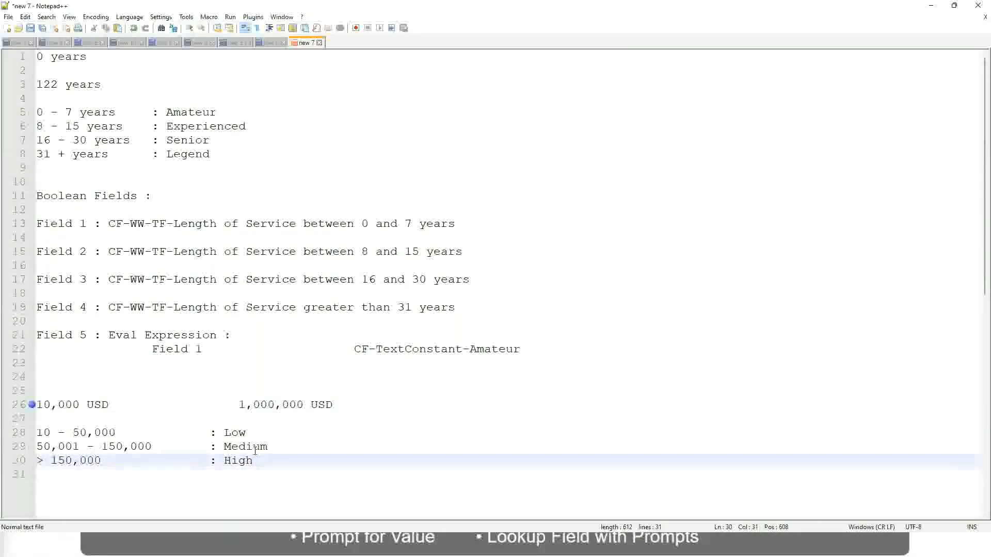